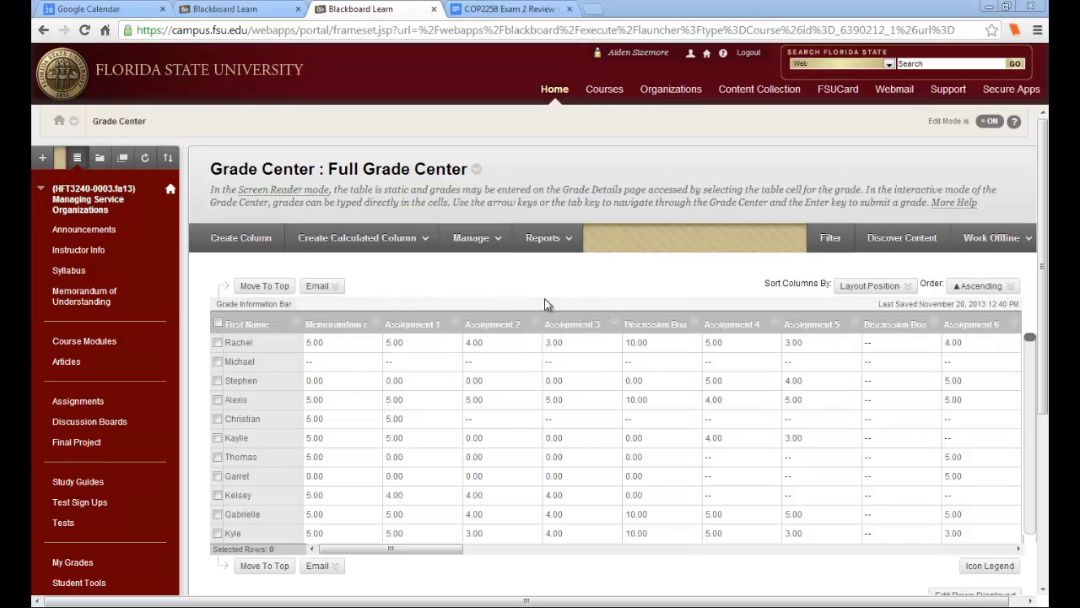
Start creating a new grade column in the Full Grade Center
{"action": "left_click", "coordinate": [578, 243]}
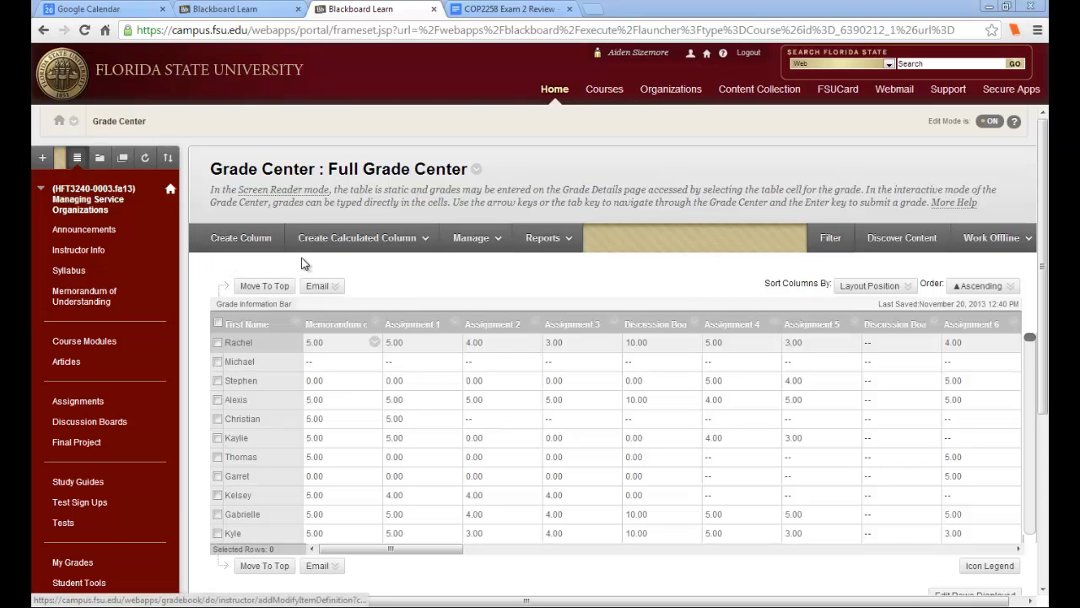
{"action": "left_click", "coordinate": [411, 245]}
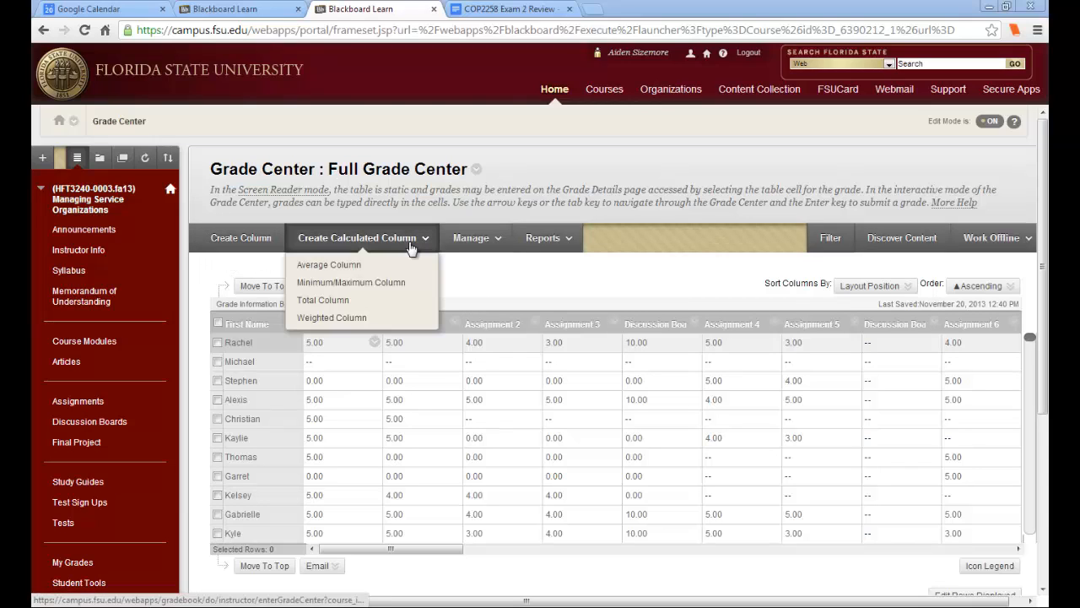
{"action": "left_click", "coordinate": [241, 239]}
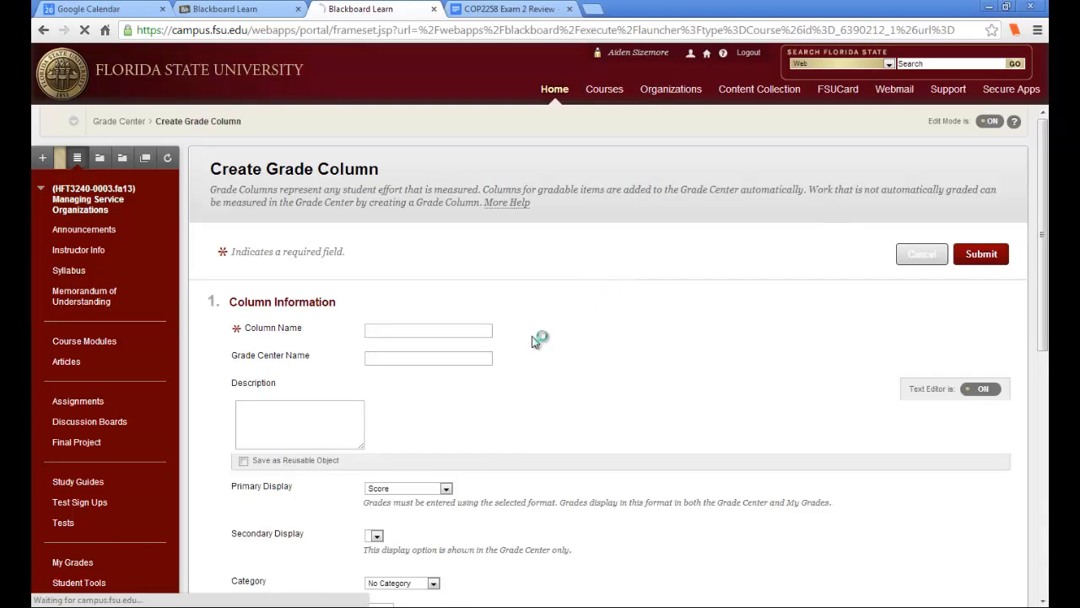
{"action": "scroll", "coordinate": [543, 314], "scroll_direction": "down", "scroll_amount": 1}
{"action": "left_click", "coordinate": [478, 259]}
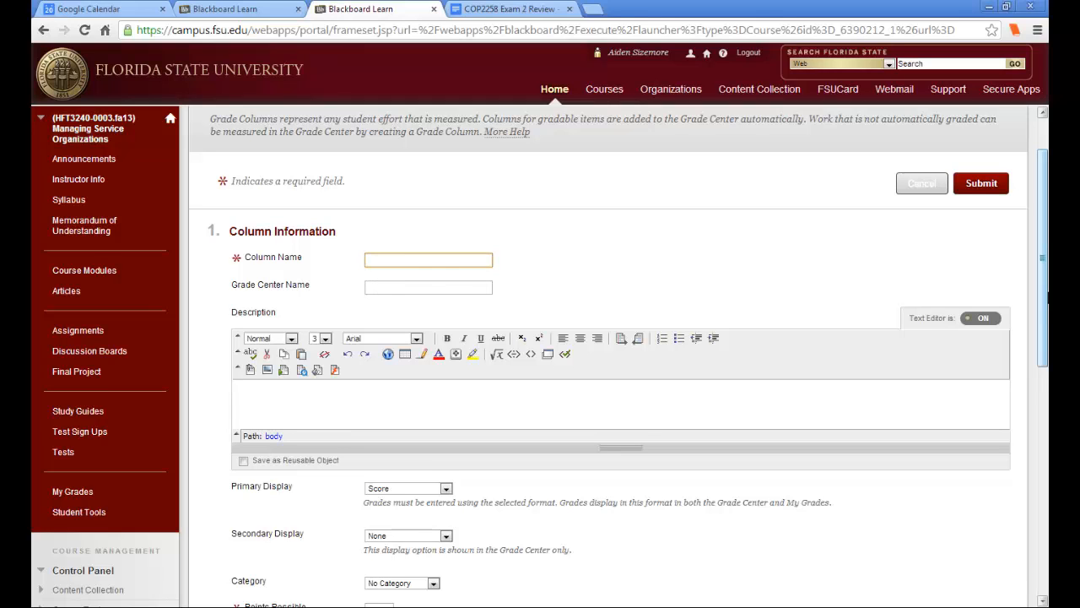
Review the primary and secondary display options offered for the new grade column
{"action": "scroll", "coordinate": [1044, 337], "scroll_direction": "down", "scroll_amount": 3}
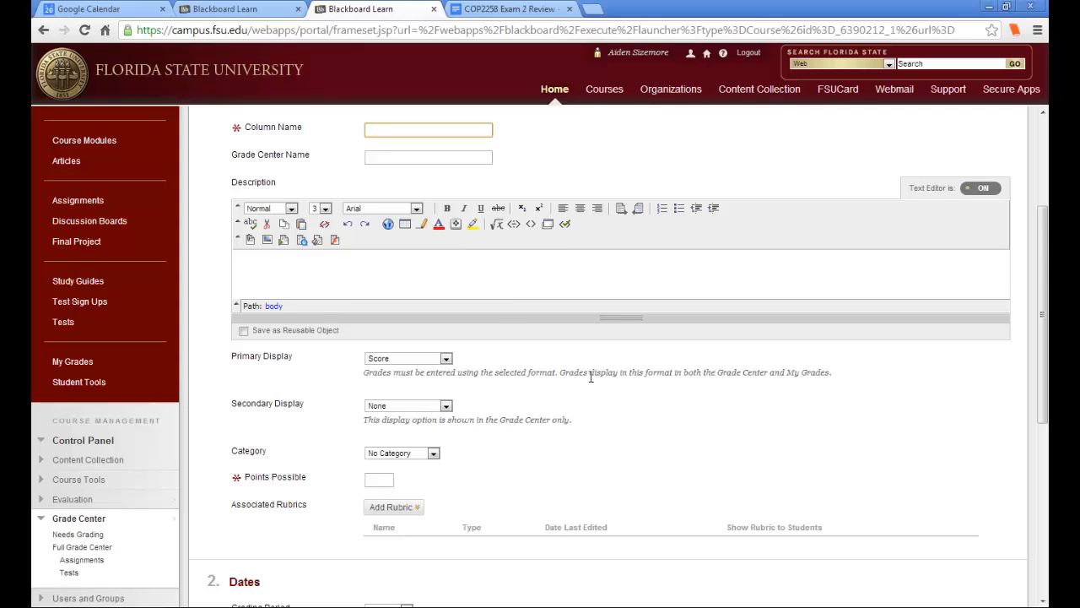
{"action": "scroll", "coordinate": [1045, 342], "scroll_direction": "down", "scroll_amount": 3}
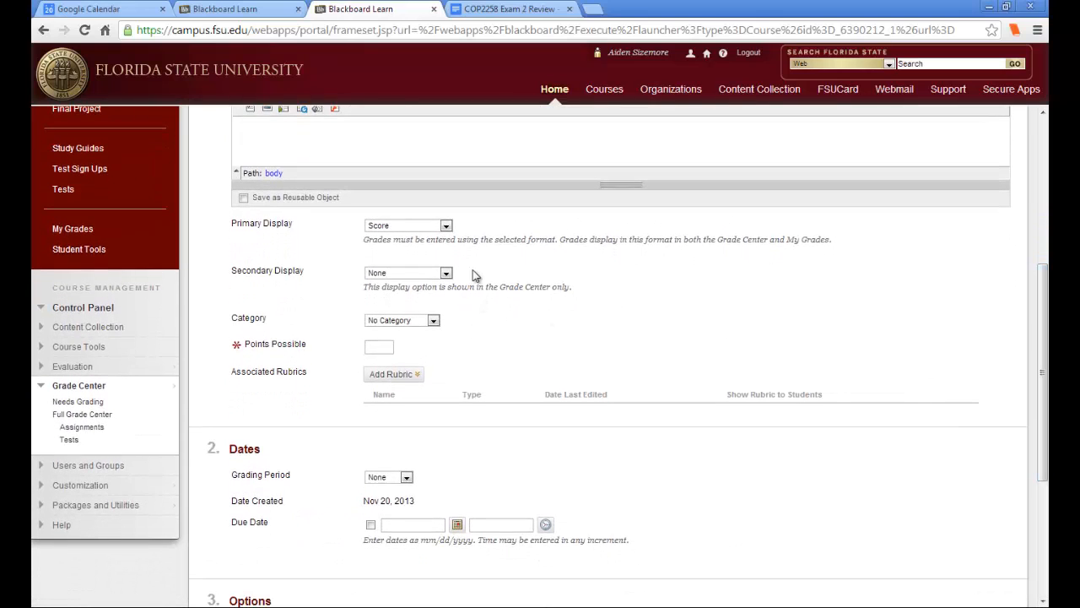
{"action": "left_click", "coordinate": [446, 226]}
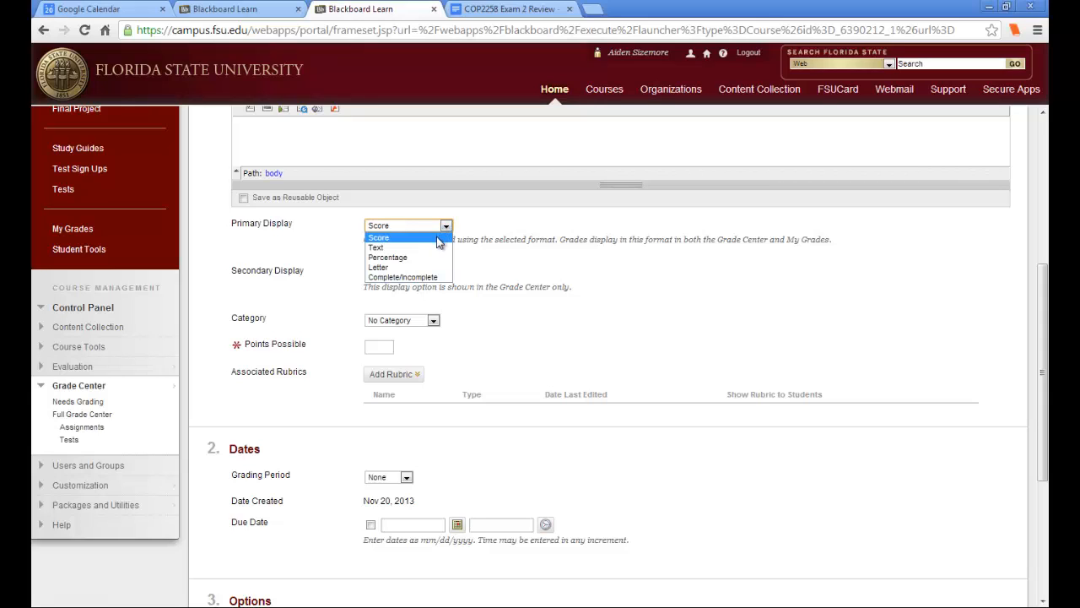
{"action": "left_click", "coordinate": [439, 240]}
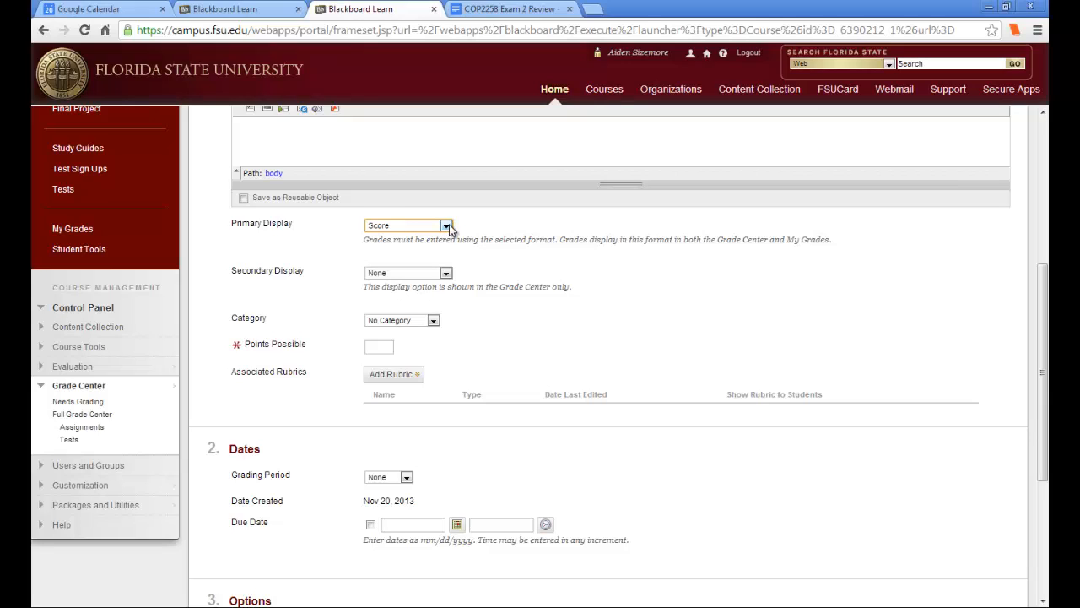
{"action": "left_click", "coordinate": [446, 226]}
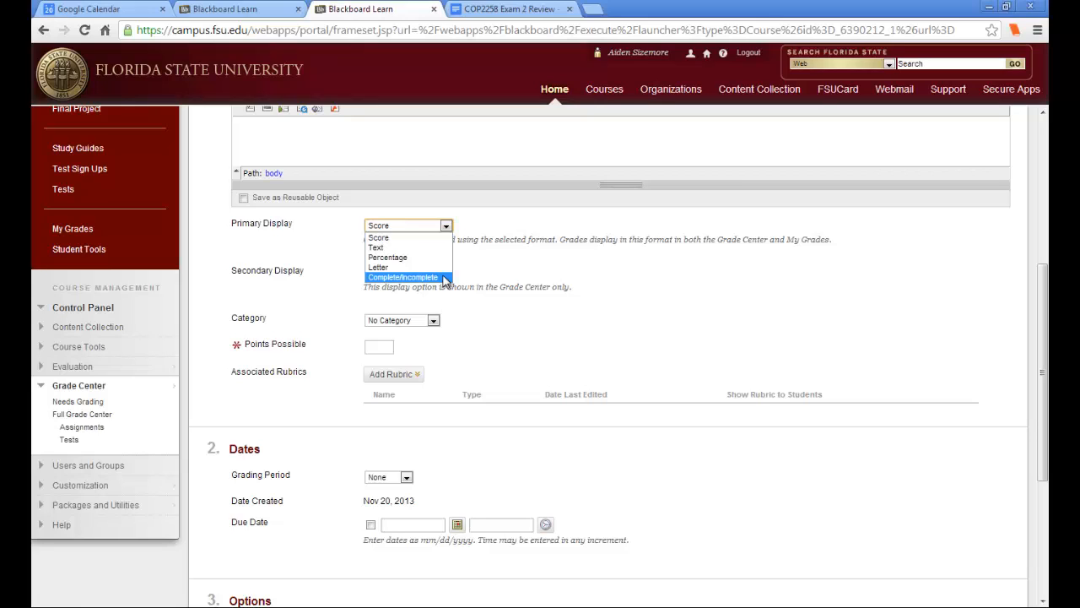
{"action": "left_click", "coordinate": [485, 261]}
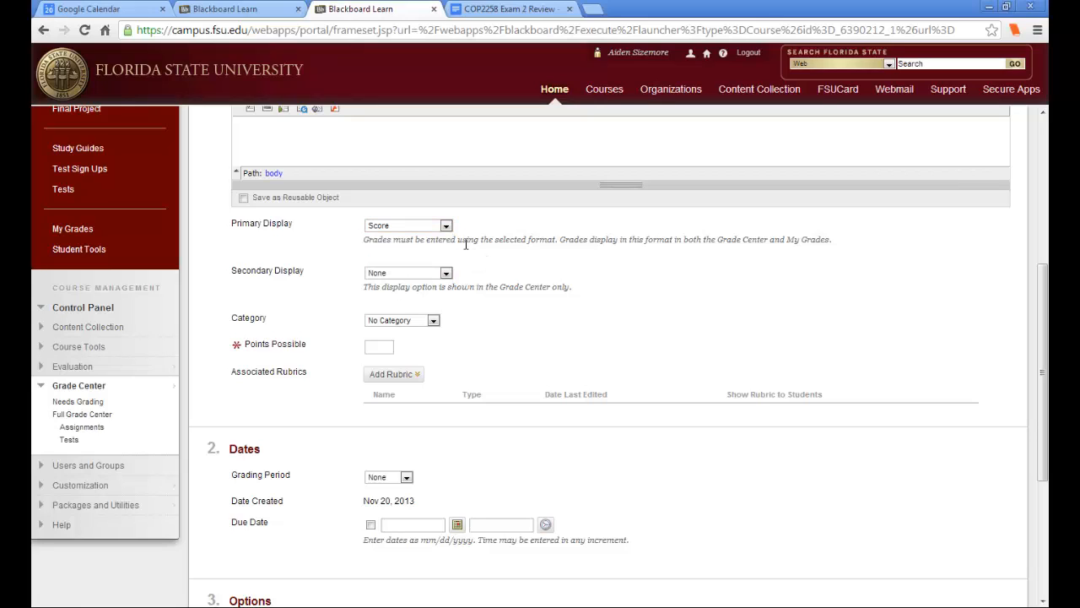
{"action": "left_click", "coordinate": [447, 275]}
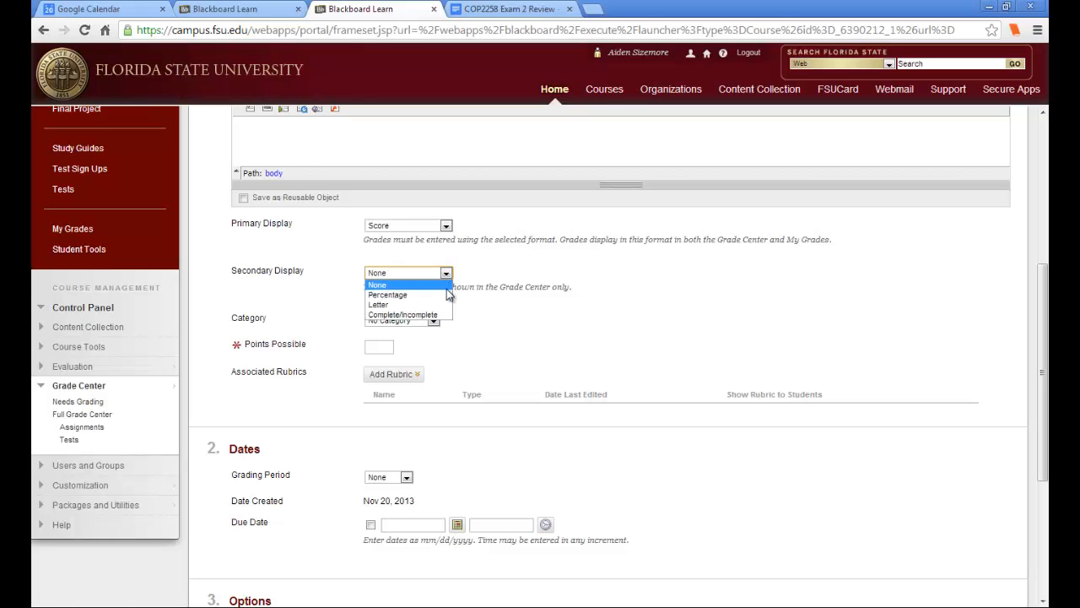
{"action": "left_click", "coordinate": [554, 314]}
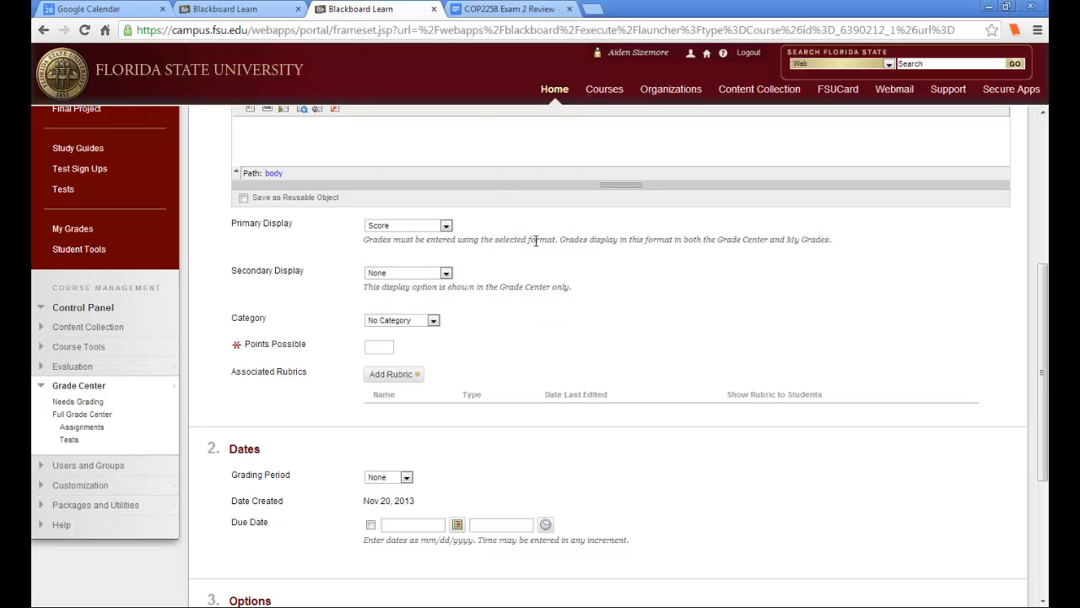
{"action": "left_click", "coordinate": [446, 272]}
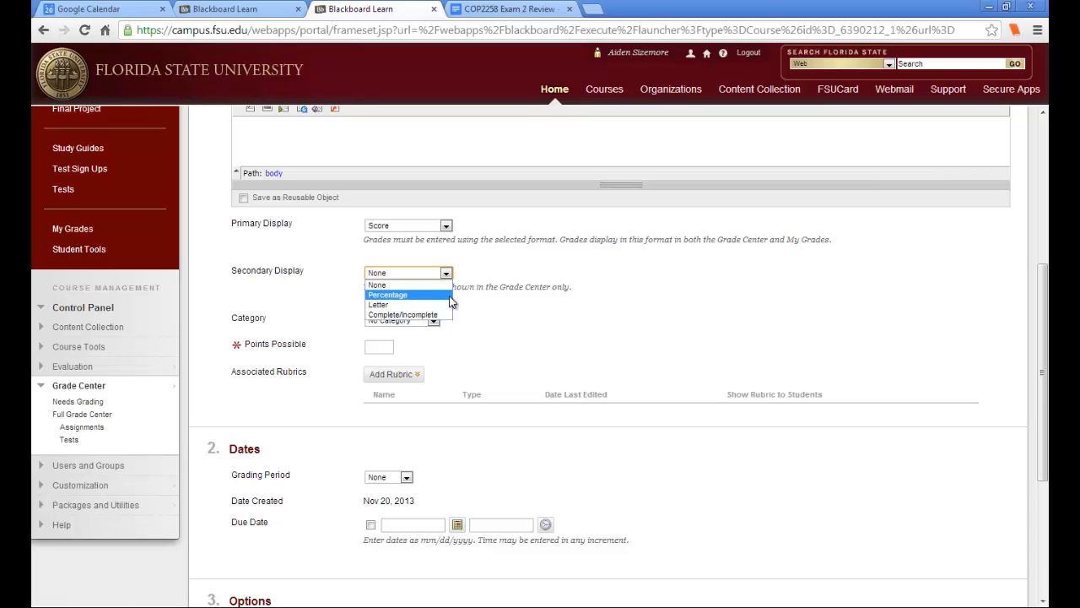
{"action": "left_click", "coordinate": [501, 267]}
Review the category options and the points possible field for the new grade column
{"action": "scroll", "coordinate": [480, 301], "scroll_direction": "down", "scroll_amount": 1}
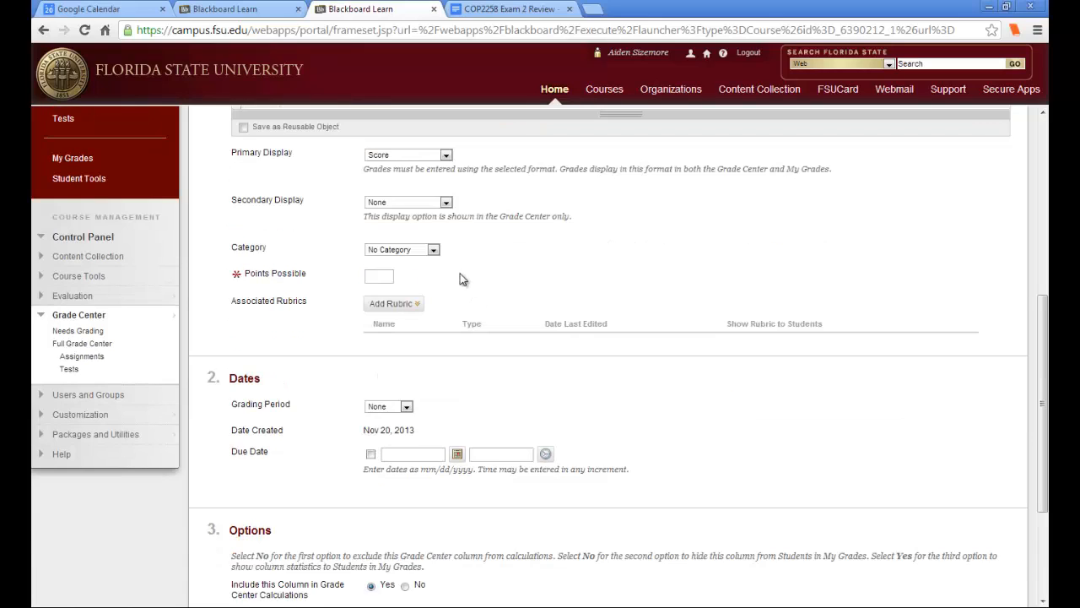
{"action": "left_click", "coordinate": [435, 250]}
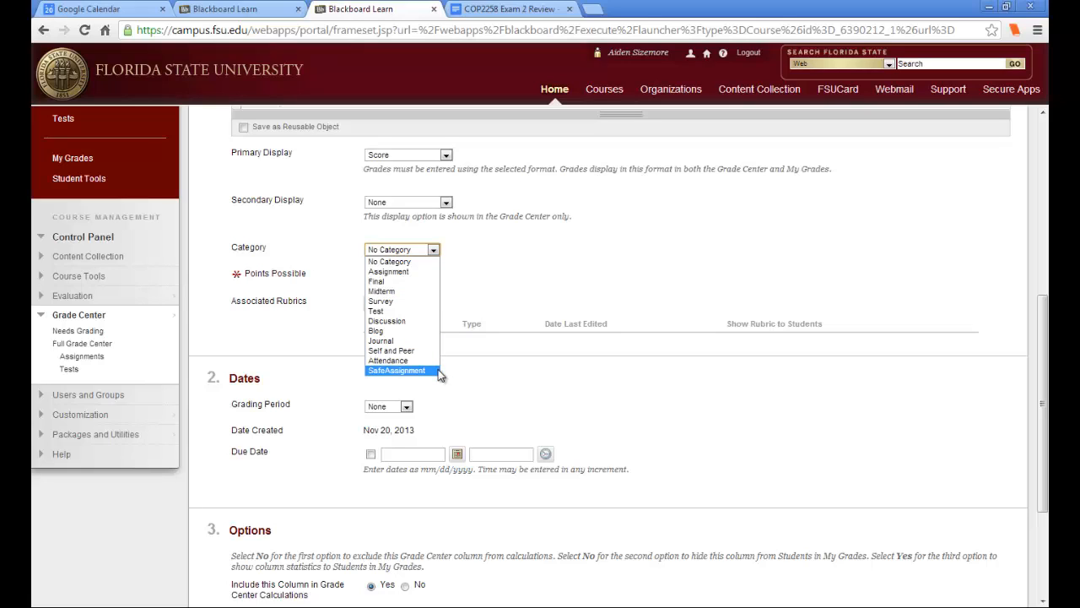
{"action": "left_click", "coordinate": [551, 294]}
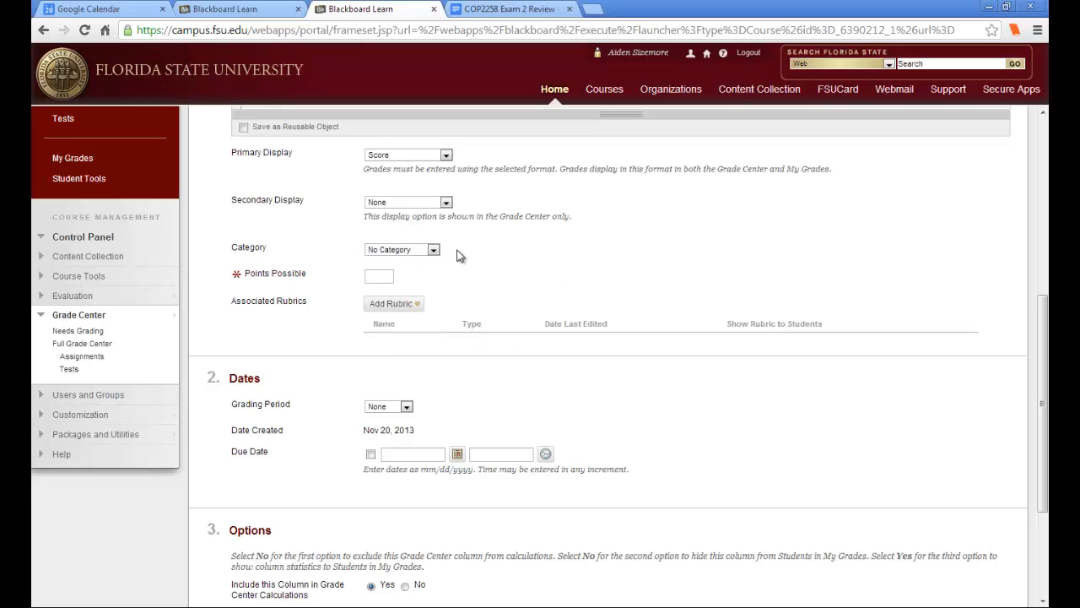
{"action": "left_click", "coordinate": [386, 278]}
{"action": "left_click", "coordinate": [524, 282]}
Review the choices for associating a rubric and the grading periods available for the column
{"action": "scroll", "coordinate": [519, 296], "scroll_direction": "down", "scroll_amount": 1}
{"action": "left_click", "coordinate": [416, 233]}
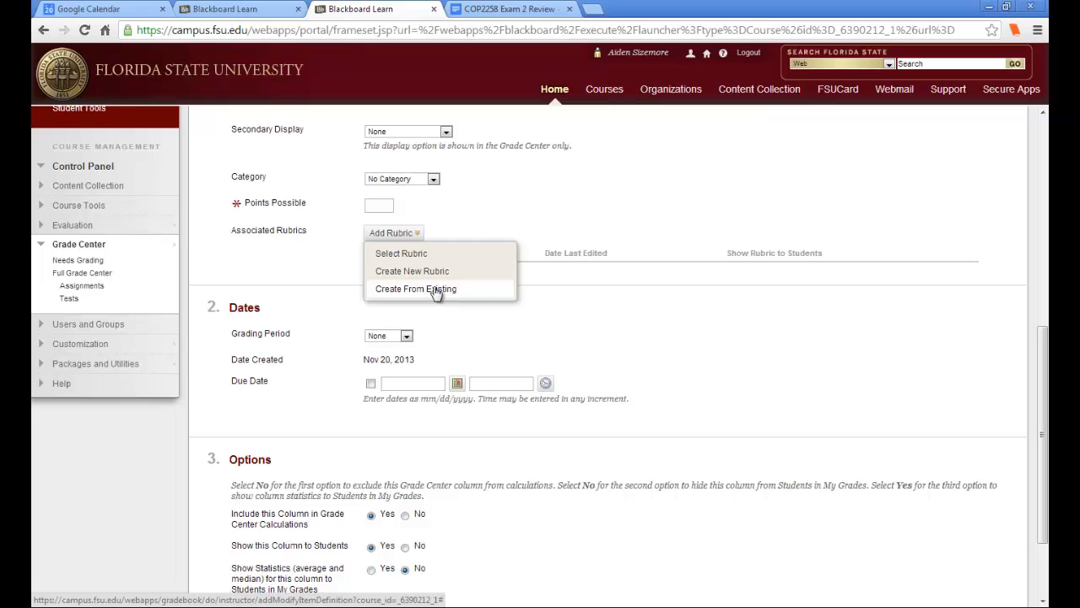
{"action": "left_click", "coordinate": [492, 227]}
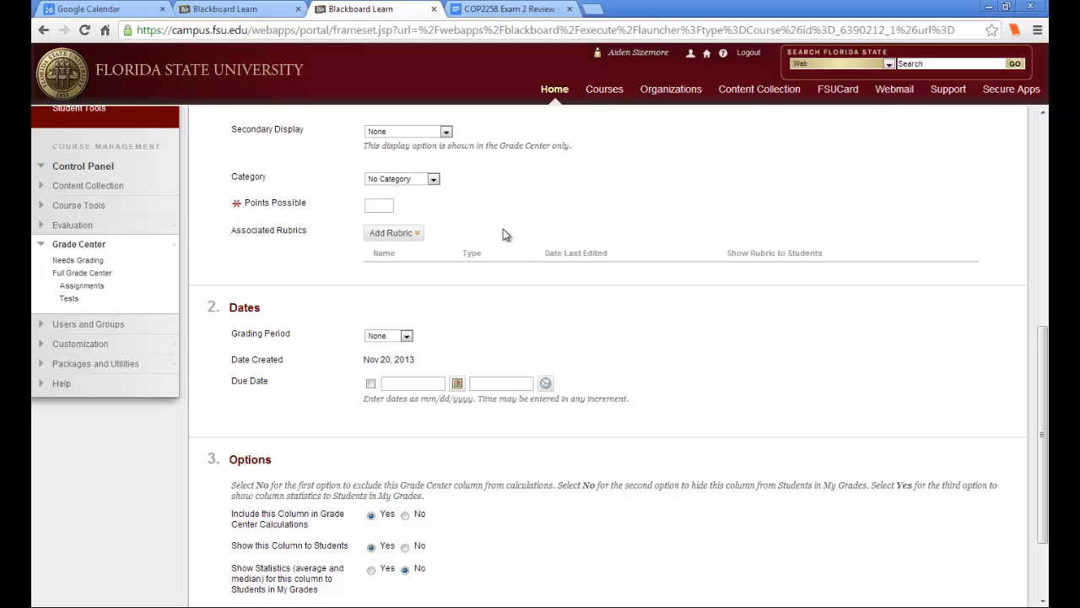
{"action": "scroll", "coordinate": [494, 272], "scroll_direction": "down", "scroll_amount": 1}
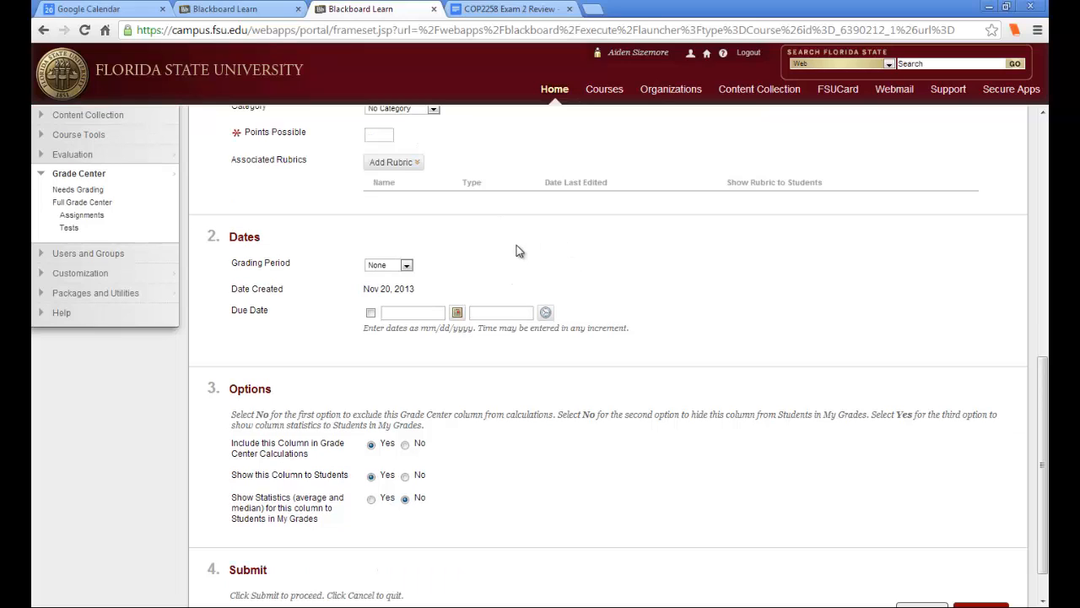
{"action": "left_click", "coordinate": [407, 265]}
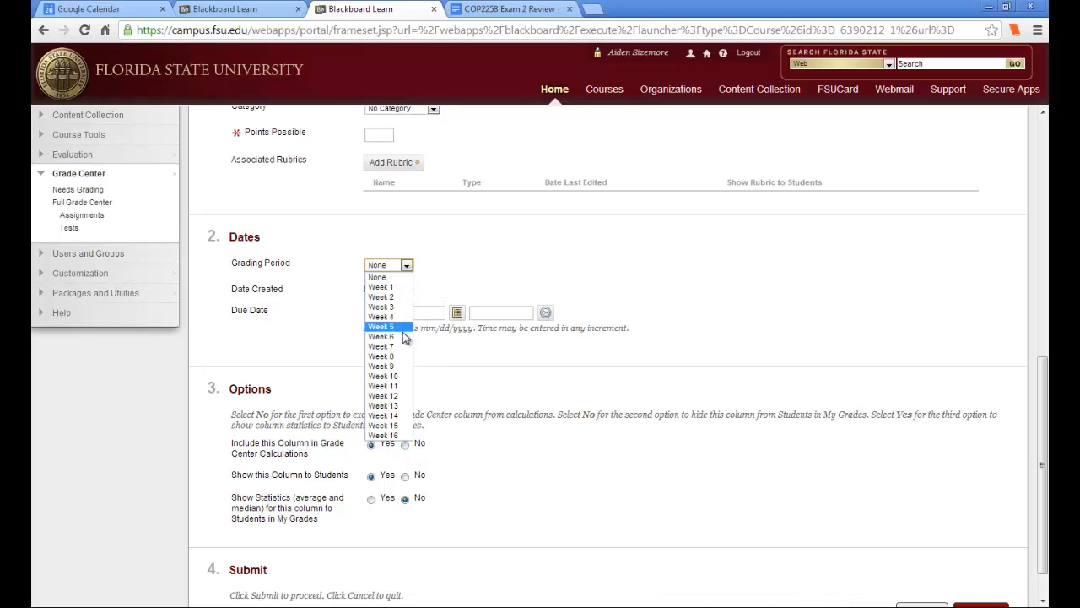
{"action": "left_click", "coordinate": [469, 276]}
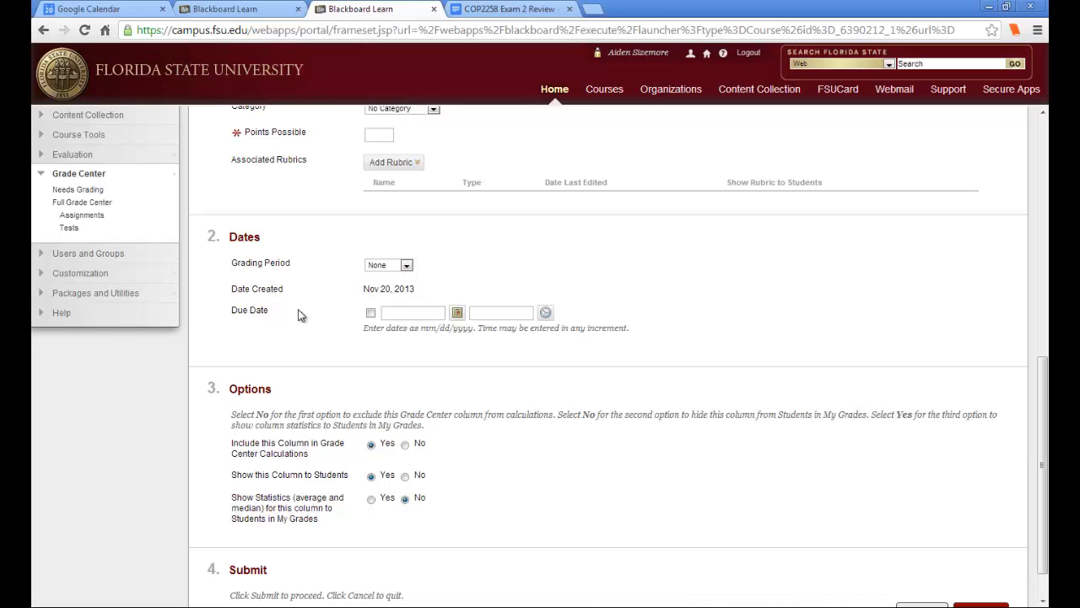
Enable the column's due date and set it to 11/22/2013 at 05:00 PM
{"action": "left_click", "coordinate": [371, 313]}
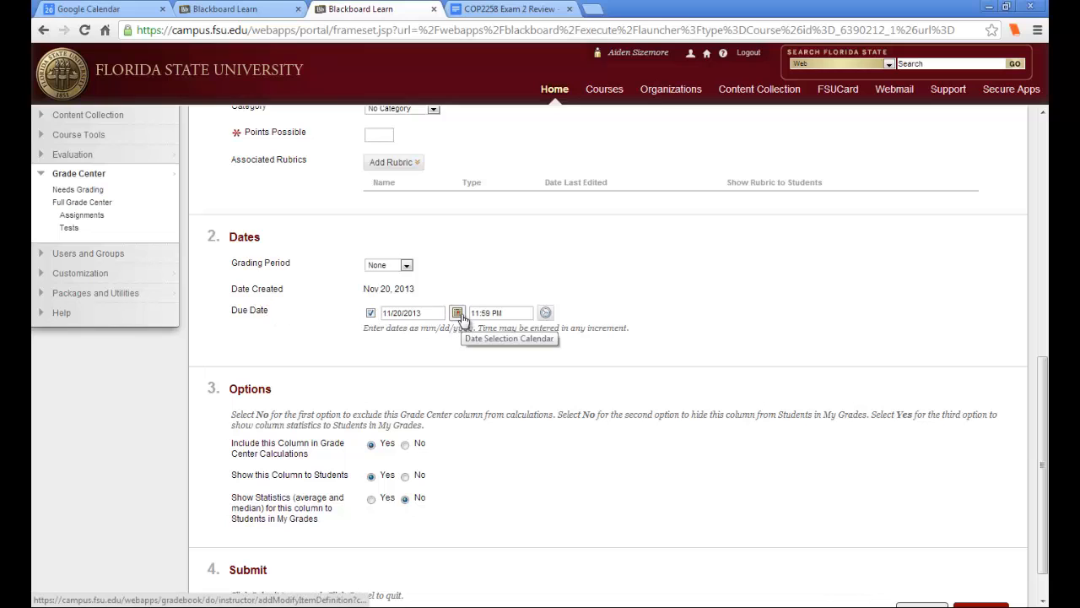
{"action": "left_click", "coordinate": [458, 314]}
{"action": "left_click", "coordinate": [572, 397]}
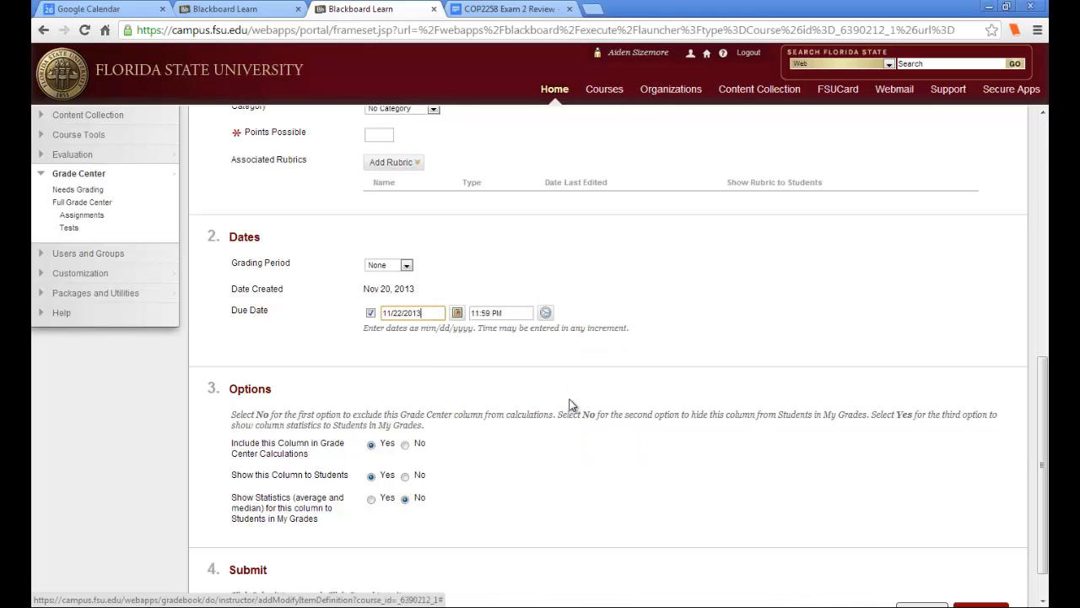
{"action": "left_click", "coordinate": [546, 312]}
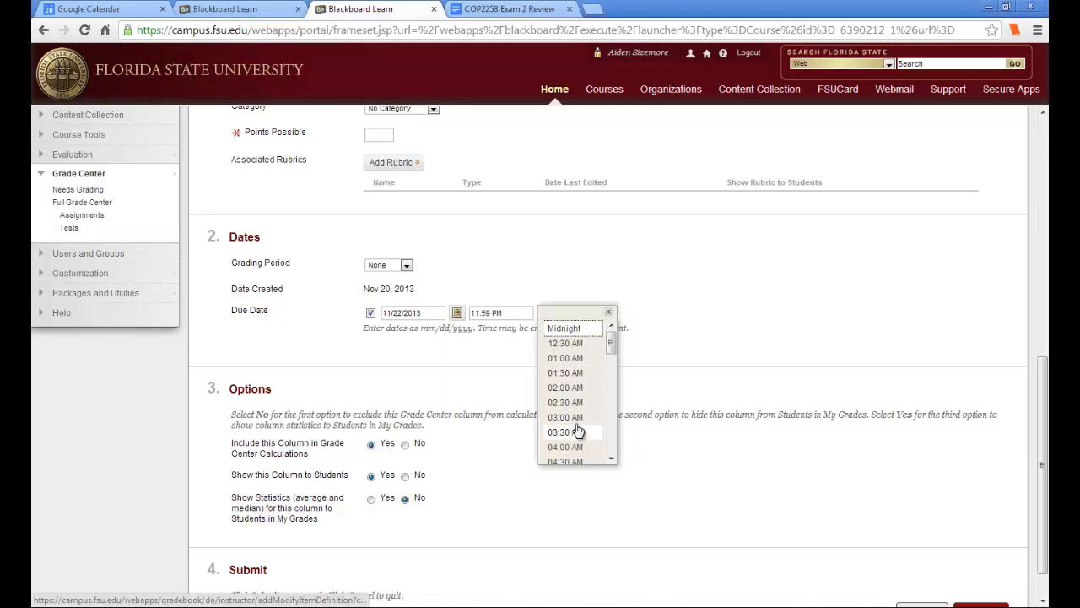
{"action": "scroll", "coordinate": [578, 432], "scroll_direction": "down", "scroll_amount": 5}
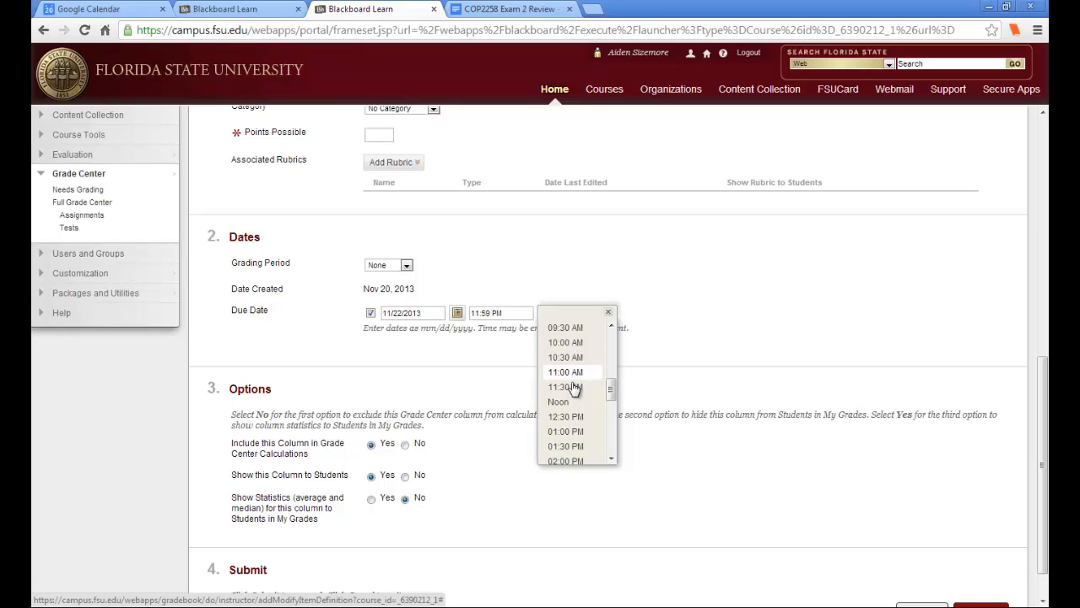
{"action": "scroll", "coordinate": [574, 390], "scroll_direction": "down", "scroll_amount": 3}
{"action": "left_click", "coordinate": [564, 418]}
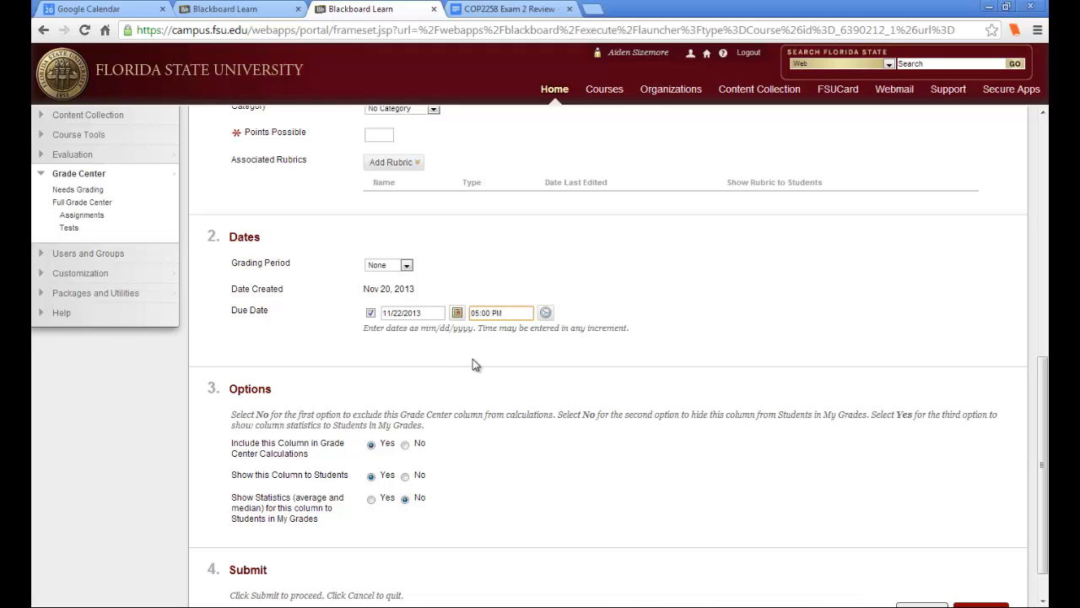
Show the column's average and median statistics to students in My Grades and try to submit the column
{"action": "scroll", "coordinate": [473, 363], "scroll_direction": "down", "scroll_amount": 1}
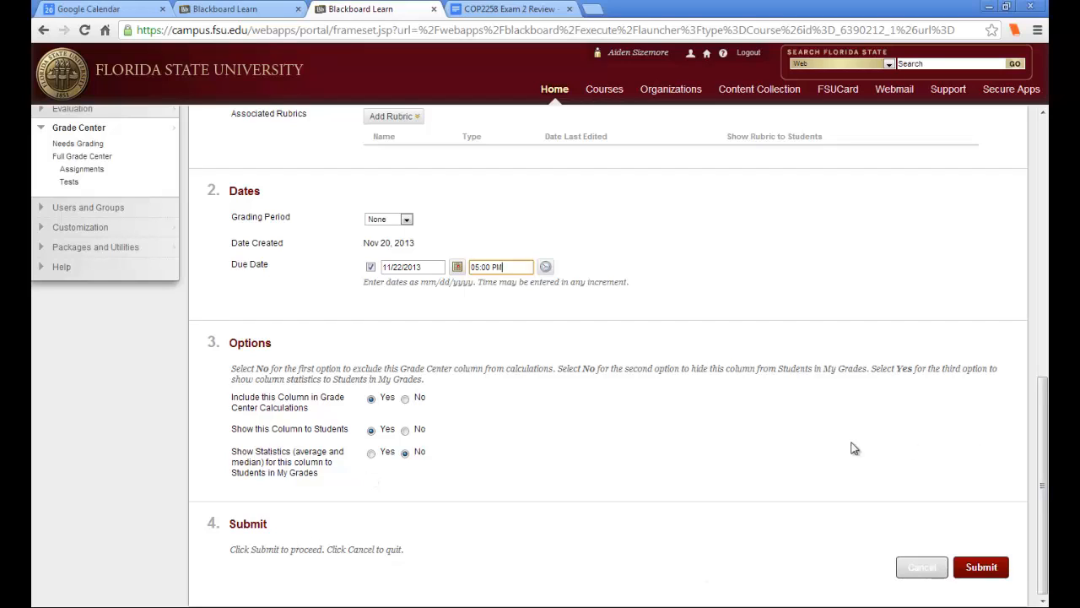
{"action": "left_click", "coordinate": [371, 453]}
{"action": "left_click", "coordinate": [992, 569]}
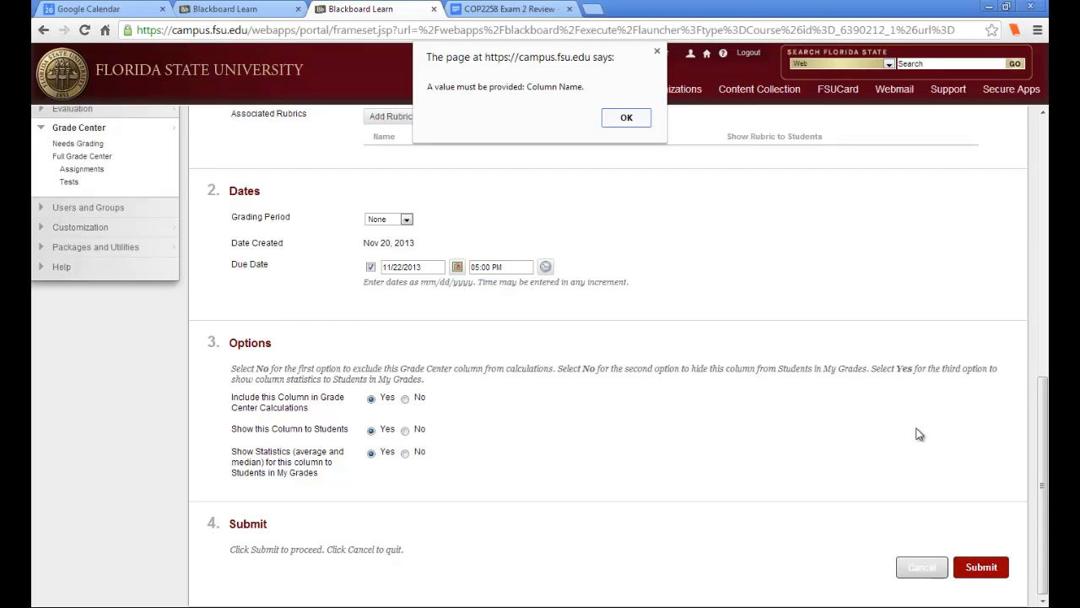
{"action": "left_click", "coordinate": [631, 121]}
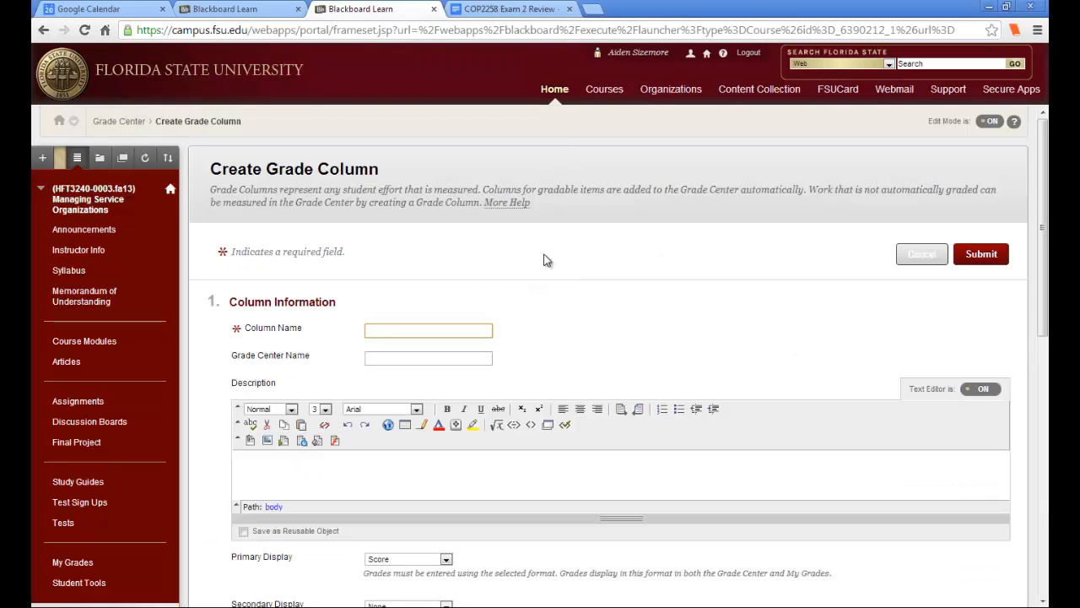
Name the column Test, set its points possible to 5, and submit it
{"action": "type", "text": "Test"}
{"action": "left_click", "coordinate": [979, 256]}
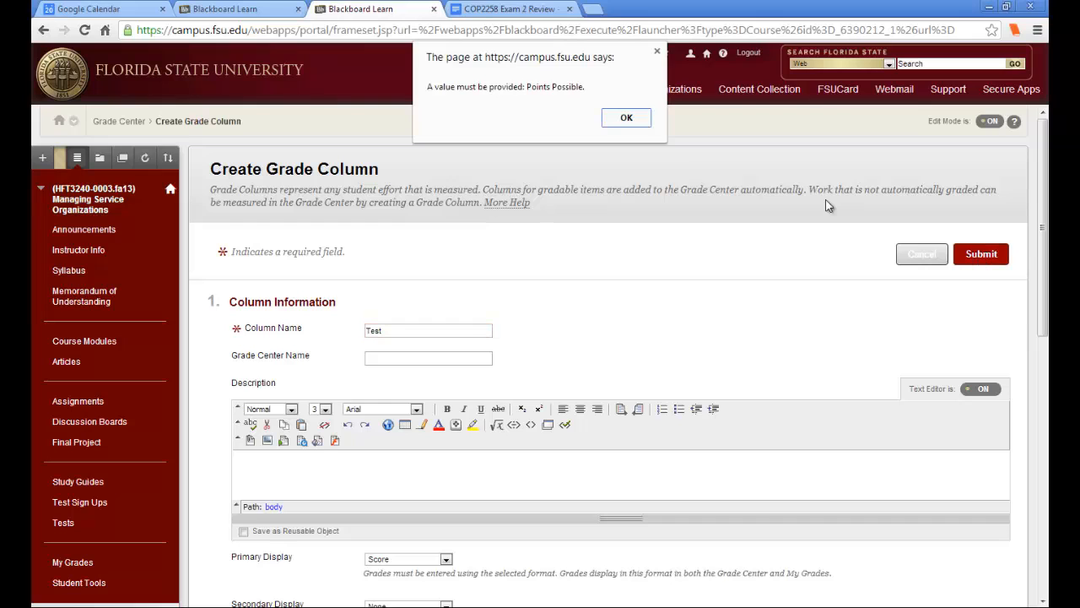
{"action": "left_click", "coordinate": [637, 119]}
{"action": "type", "text": "5"}
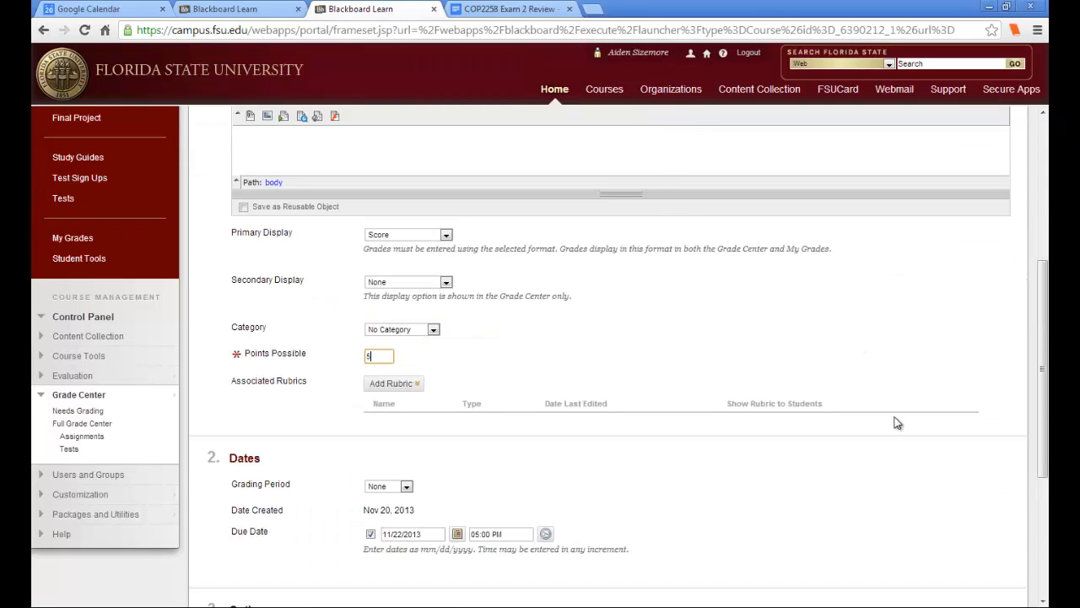
{"action": "scroll", "coordinate": [907, 447], "scroll_direction": "down", "scroll_amount": 3}
{"action": "left_click", "coordinate": [982, 567]}
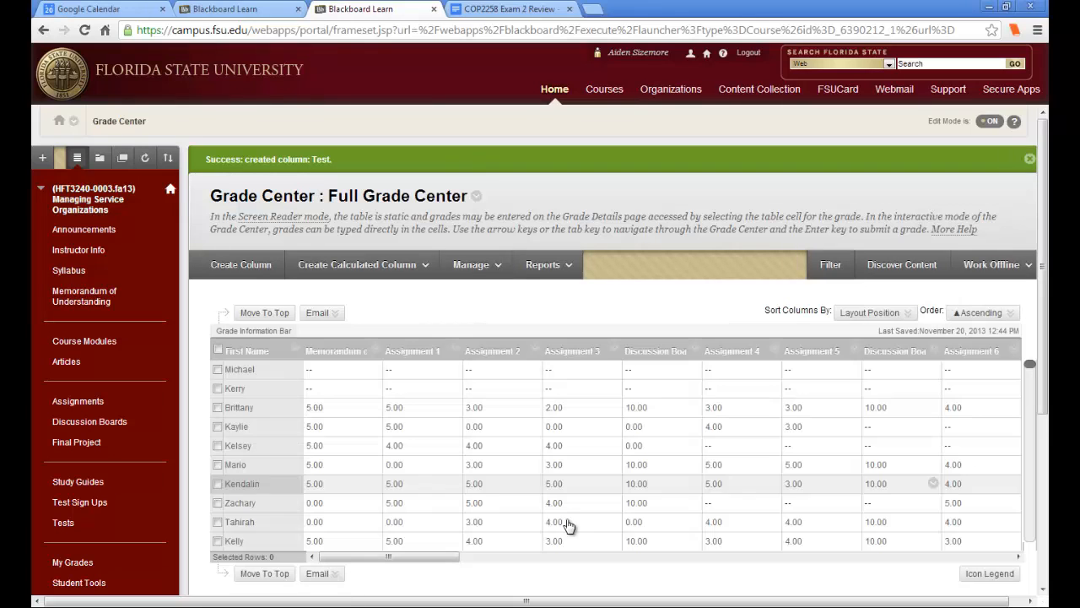
Start creating a Total calculated column in the Full Grade Center
{"action": "left_click_drag", "start_coordinate": [382, 557], "coordinate": [1025, 548]}
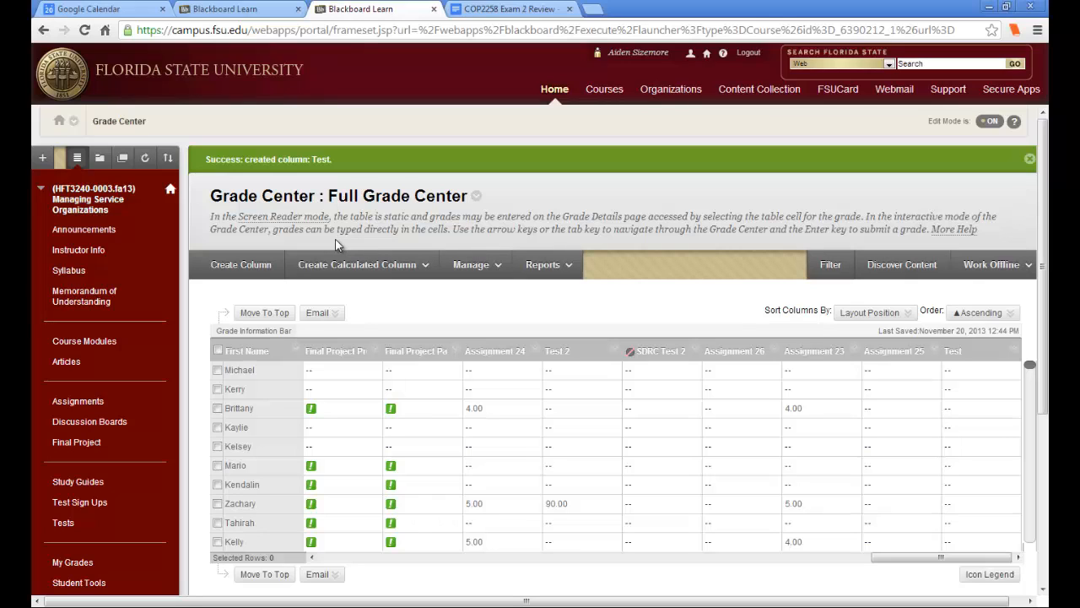
{"action": "left_click", "coordinate": [351, 264]}
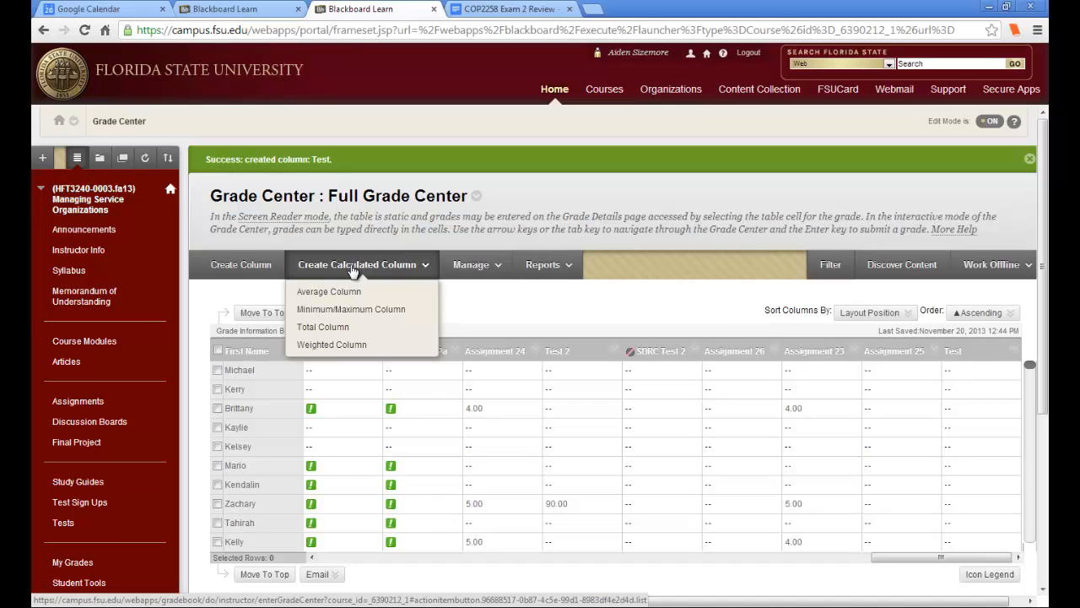
{"action": "left_click", "coordinate": [406, 335]}
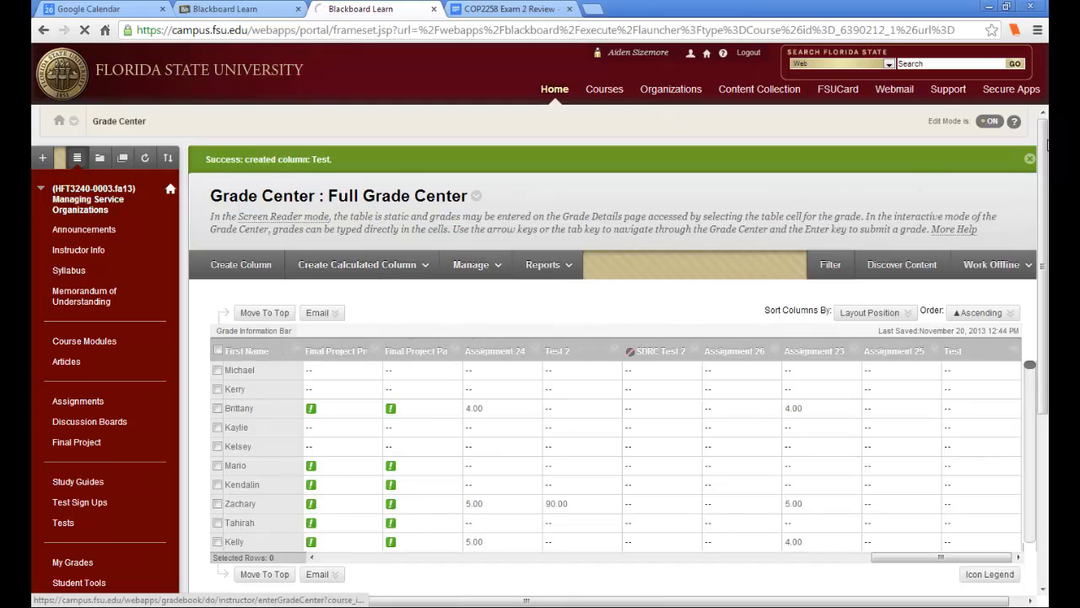
{"action": "left_click", "coordinate": [1031, 159]}
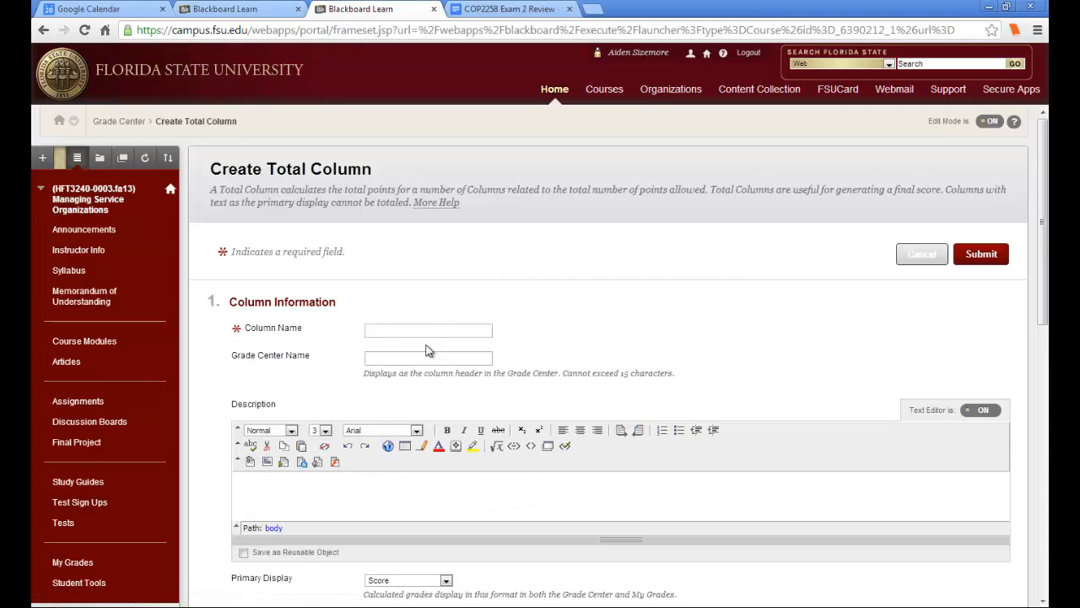
Name the total column Test 1 and leave its Grade Center name blank
{"action": "left_click", "coordinate": [447, 330]}
{"action": "type", "text": "Test 1"}
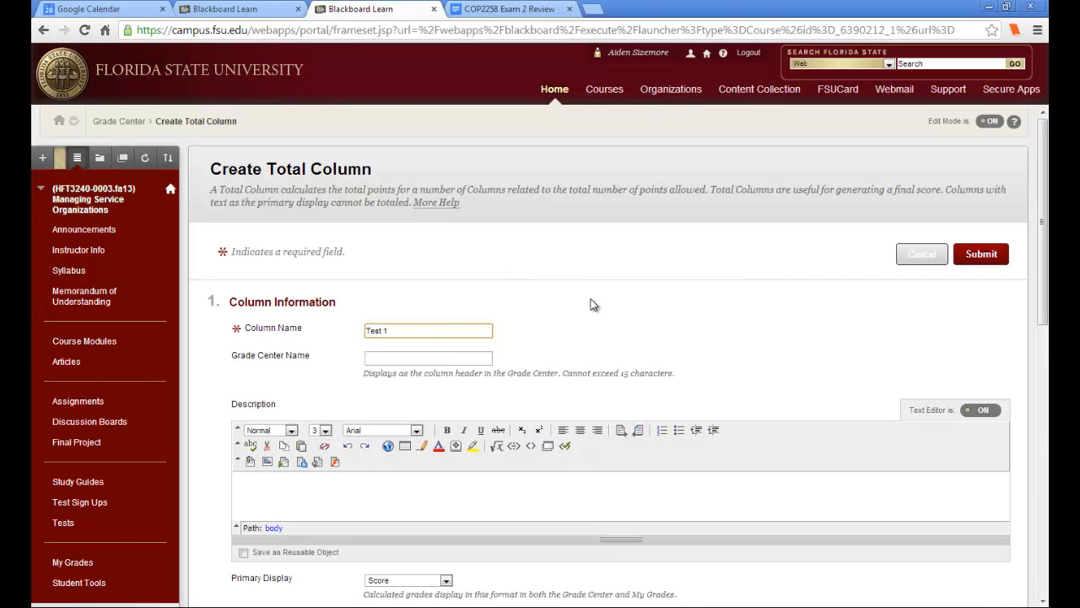
{"action": "left_click", "coordinate": [537, 325]}
{"action": "left_click", "coordinate": [390, 358]}
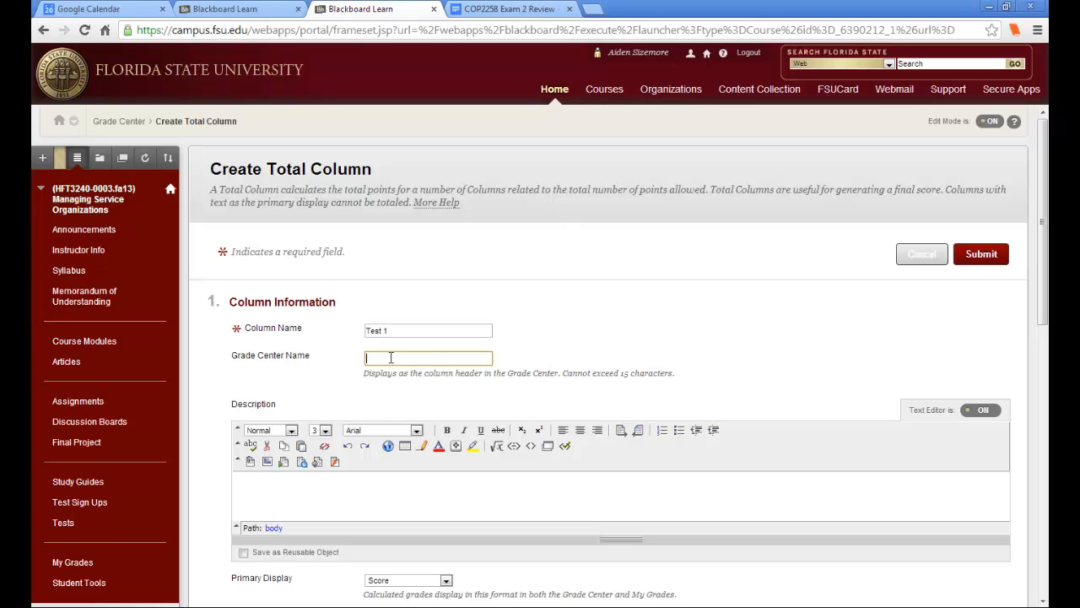
Review the primary and secondary display choices for the total column
{"action": "scroll", "coordinate": [424, 358], "scroll_direction": "down", "scroll_amount": 2}
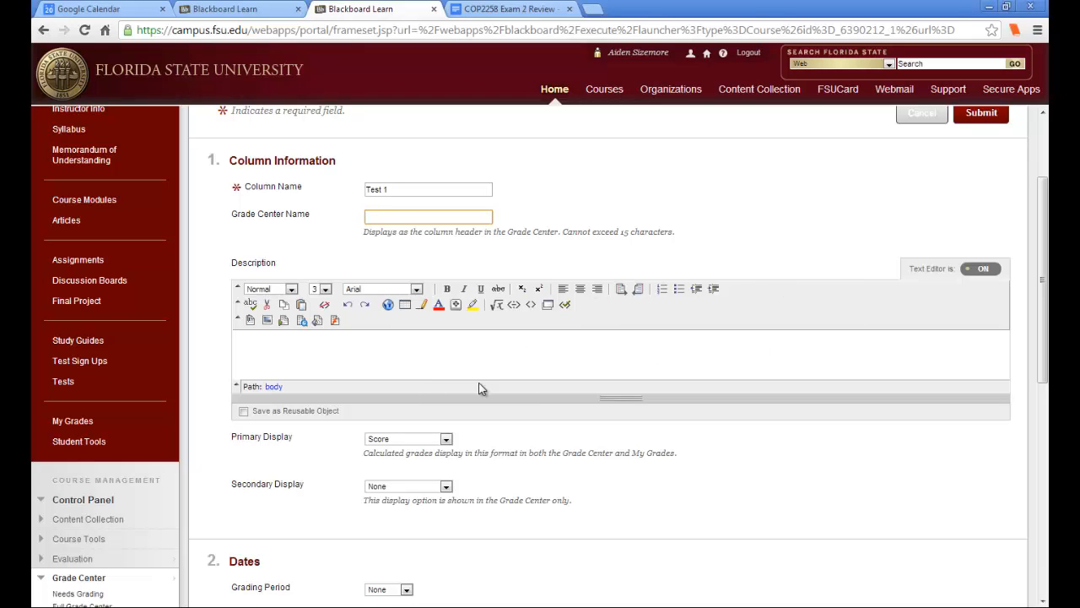
{"action": "scroll", "coordinate": [390, 463], "scroll_direction": "down", "scroll_amount": 2}
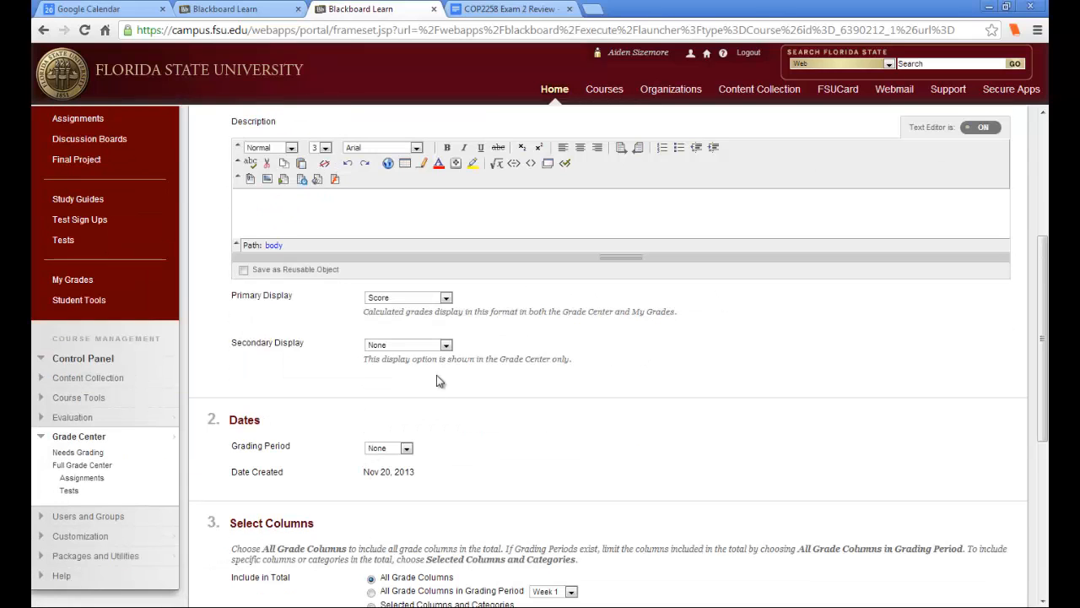
{"action": "left_click", "coordinate": [448, 299]}
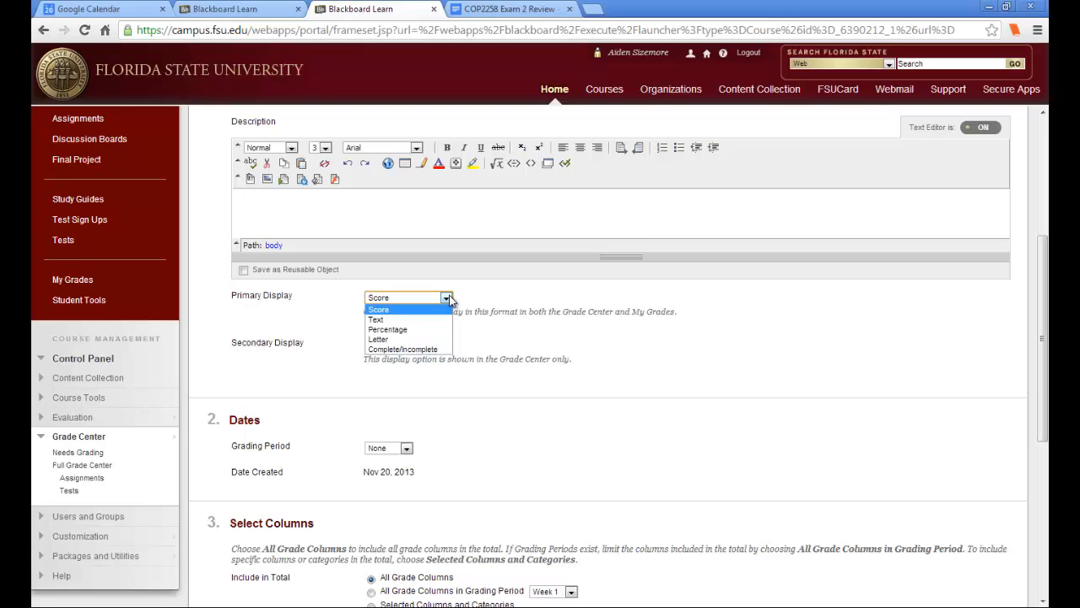
{"action": "left_click", "coordinate": [478, 348]}
{"action": "left_click", "coordinate": [441, 345]}
{"action": "left_click", "coordinate": [503, 392]}
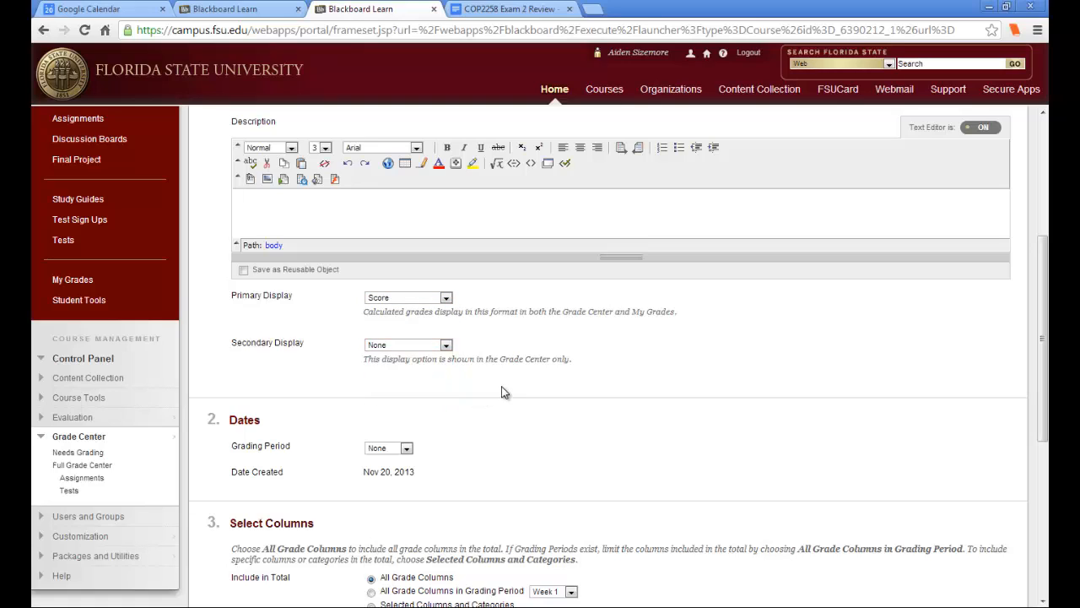
Assign the total column to the Week 16 grading period
{"action": "scroll", "coordinate": [487, 370], "scroll_direction": "down", "scroll_amount": 2}
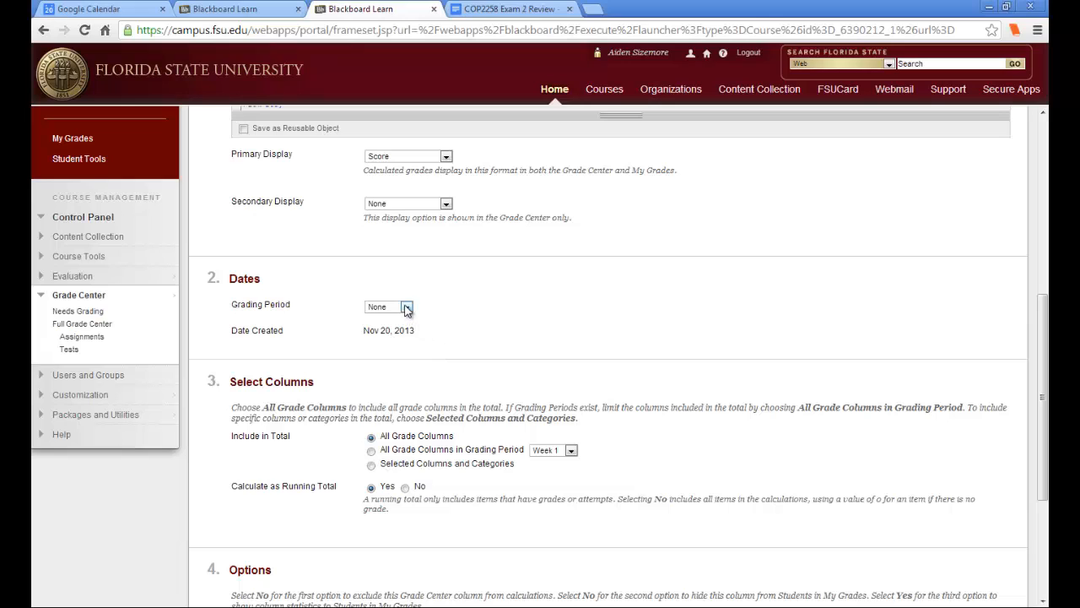
{"action": "left_click", "coordinate": [407, 307]}
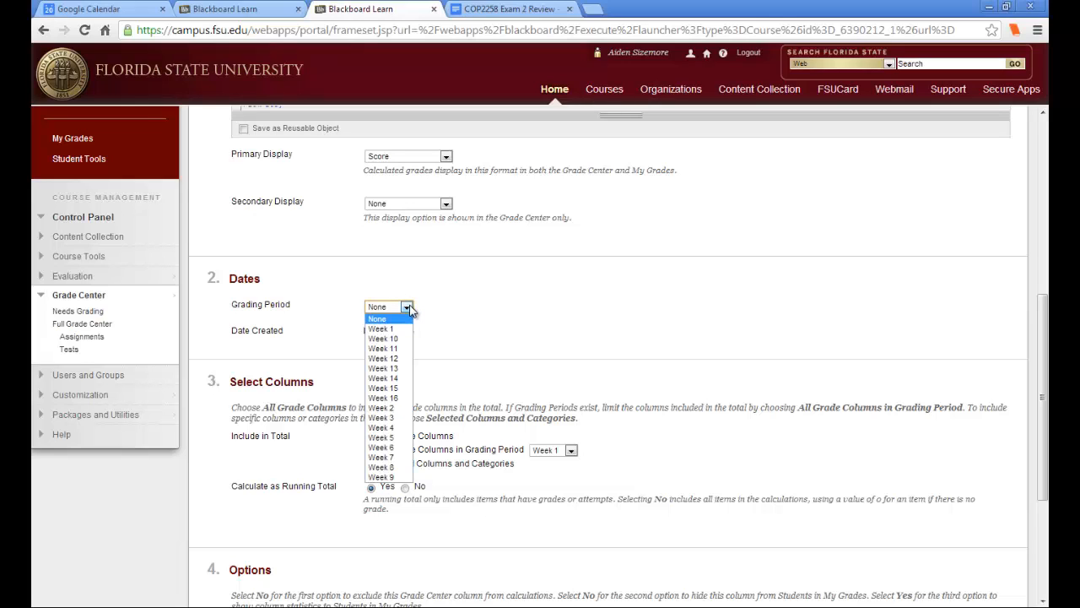
{"action": "left_click", "coordinate": [389, 397]}
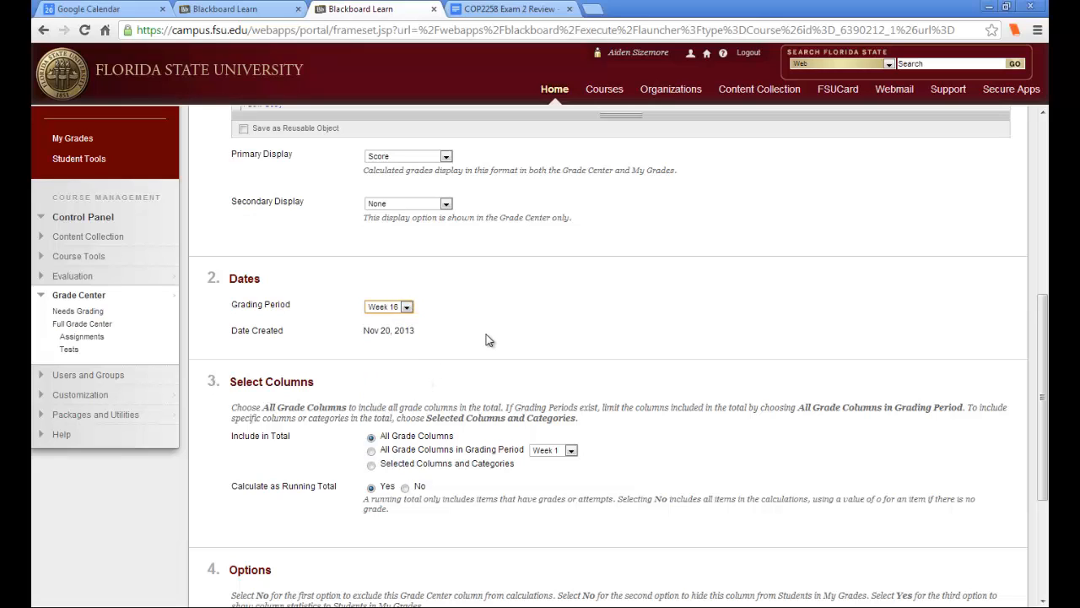
Limit the total to all grade columns in a grading period and review the selectable periods
{"action": "scroll", "coordinate": [488, 339], "scroll_direction": "down", "scroll_amount": 1}
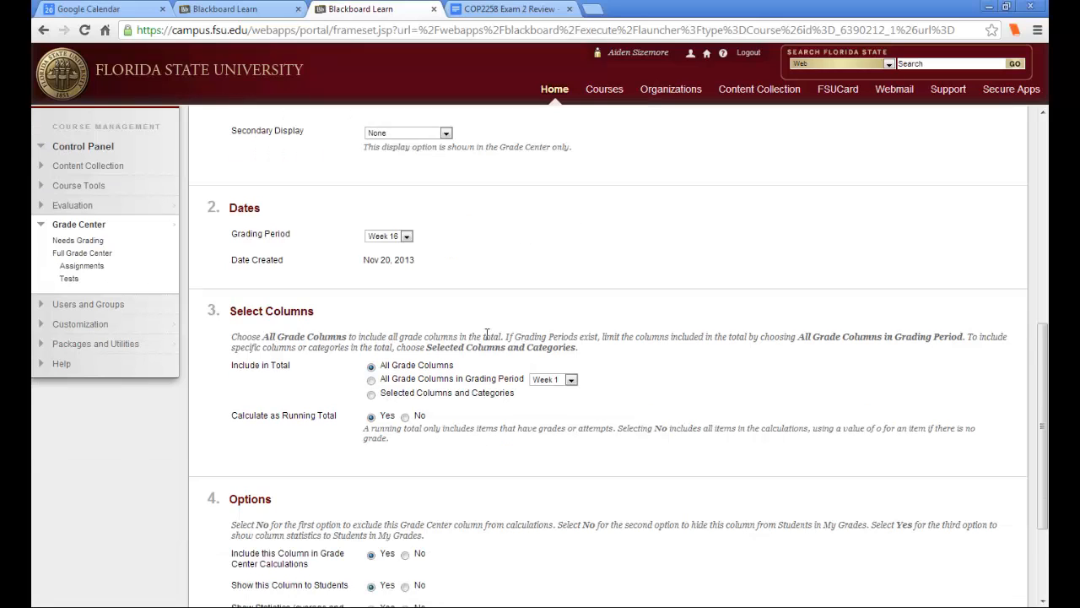
{"action": "scroll", "coordinate": [487, 335], "scroll_direction": "down", "scroll_amount": 1}
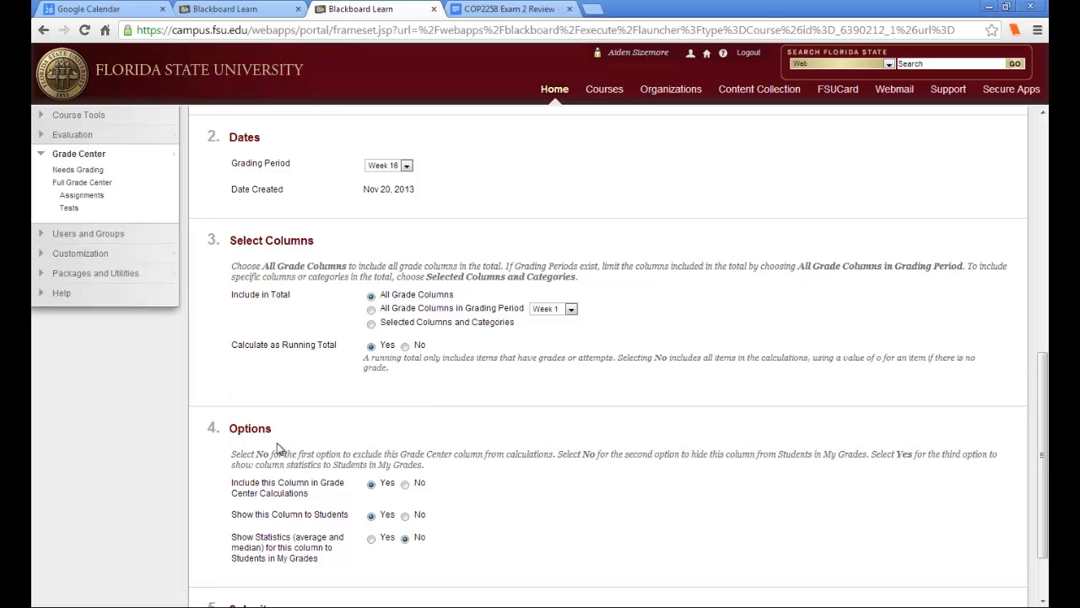
{"action": "left_click", "coordinate": [372, 311]}
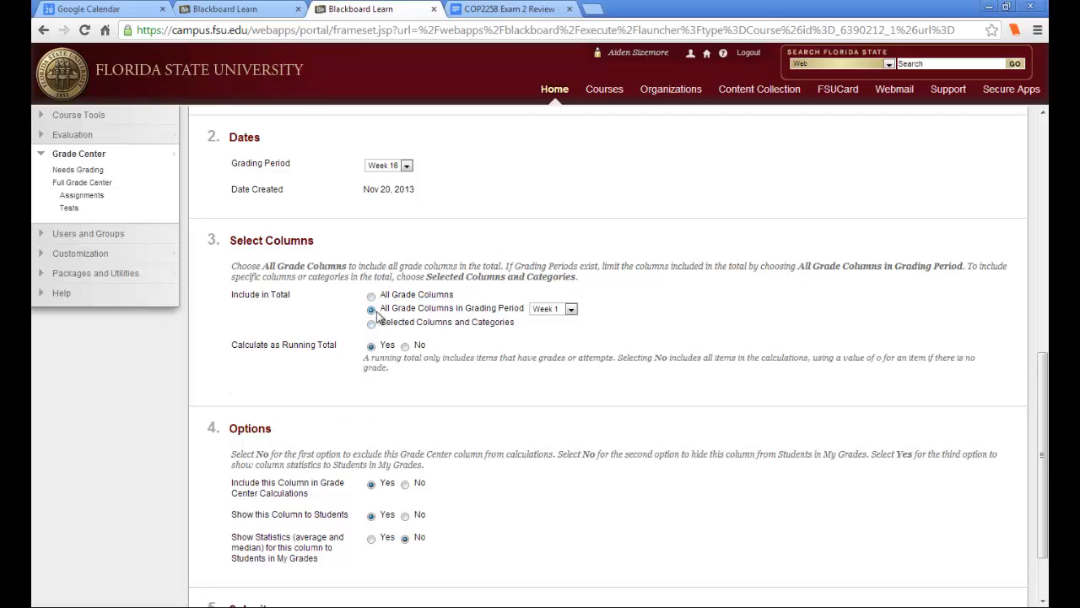
{"action": "left_click", "coordinate": [558, 312]}
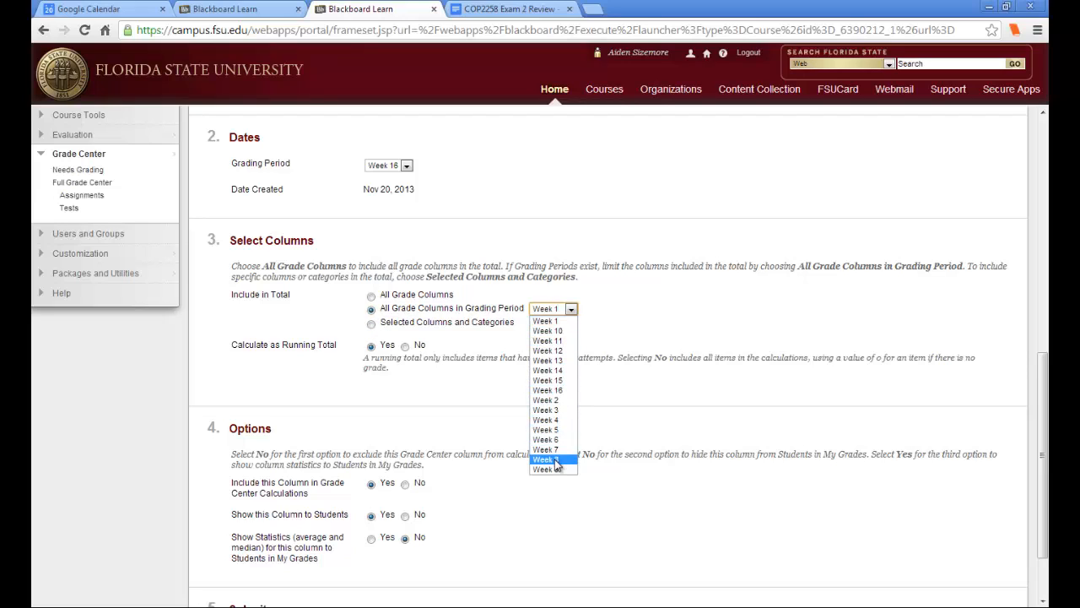
{"action": "left_click", "coordinate": [585, 312]}
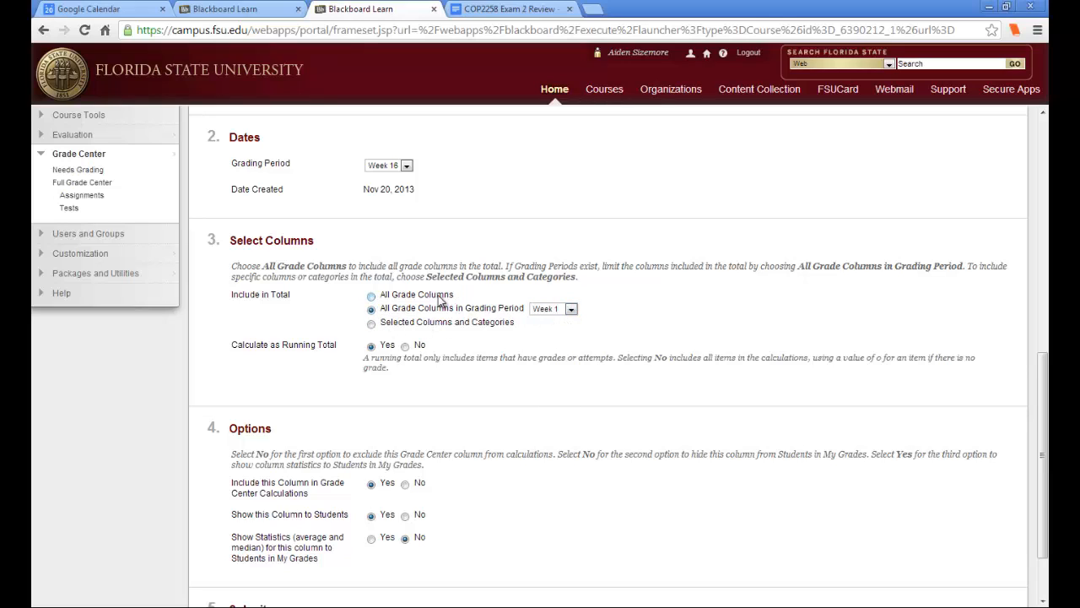
Base the total on selected columns and categories
{"action": "left_click", "coordinate": [370, 323]}
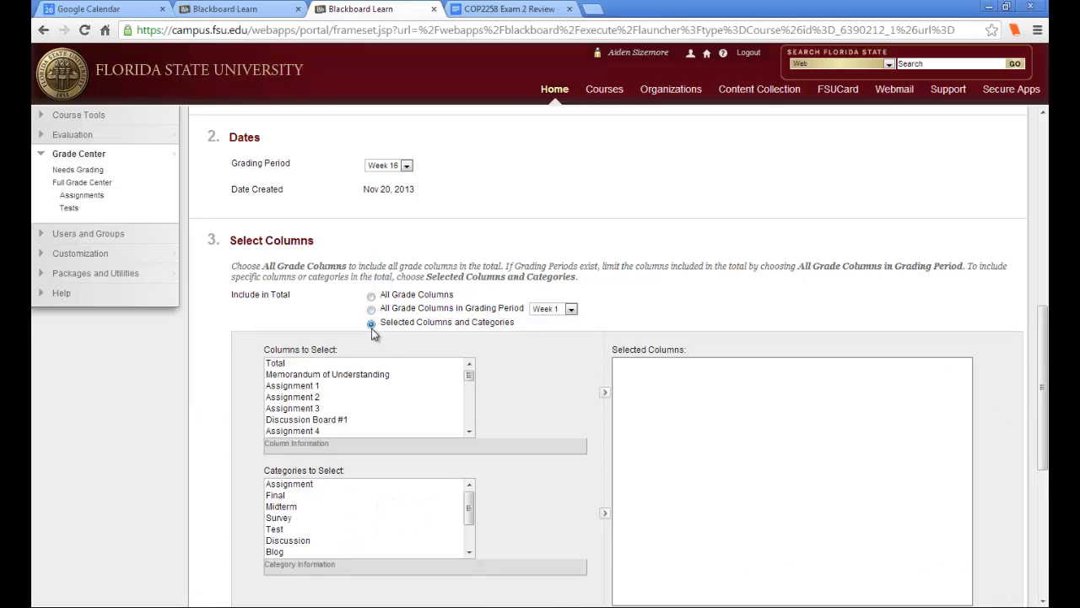
{"action": "scroll", "coordinate": [407, 384], "scroll_direction": "down", "scroll_amount": 2}
{"action": "scroll", "coordinate": [406, 382], "scroll_direction": "up", "scroll_amount": 3}
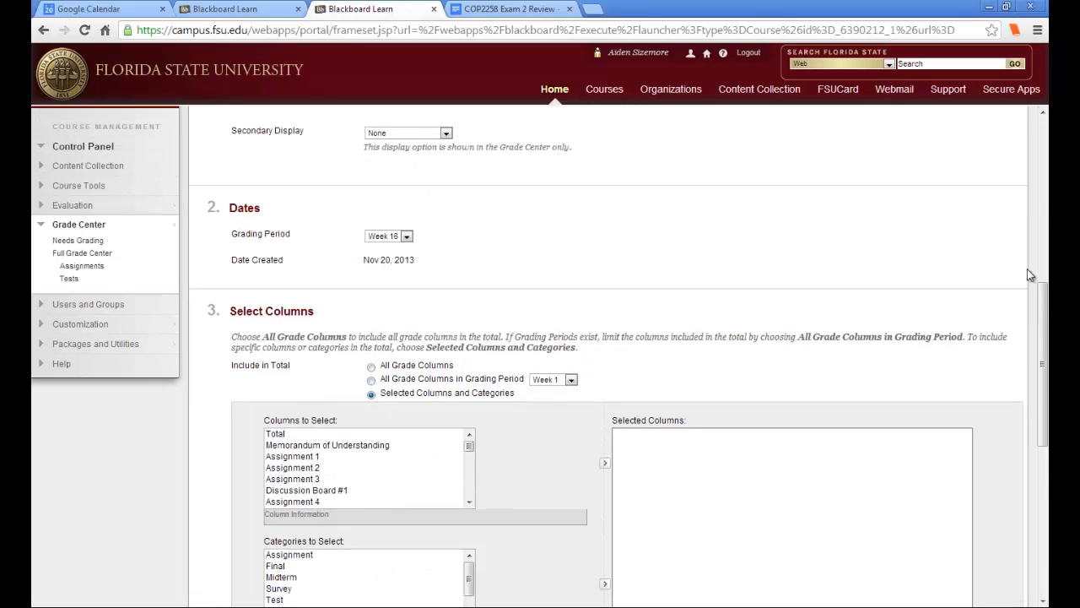
{"action": "left_click_drag", "start_coordinate": [1043, 324], "coordinate": [1044, 394]}
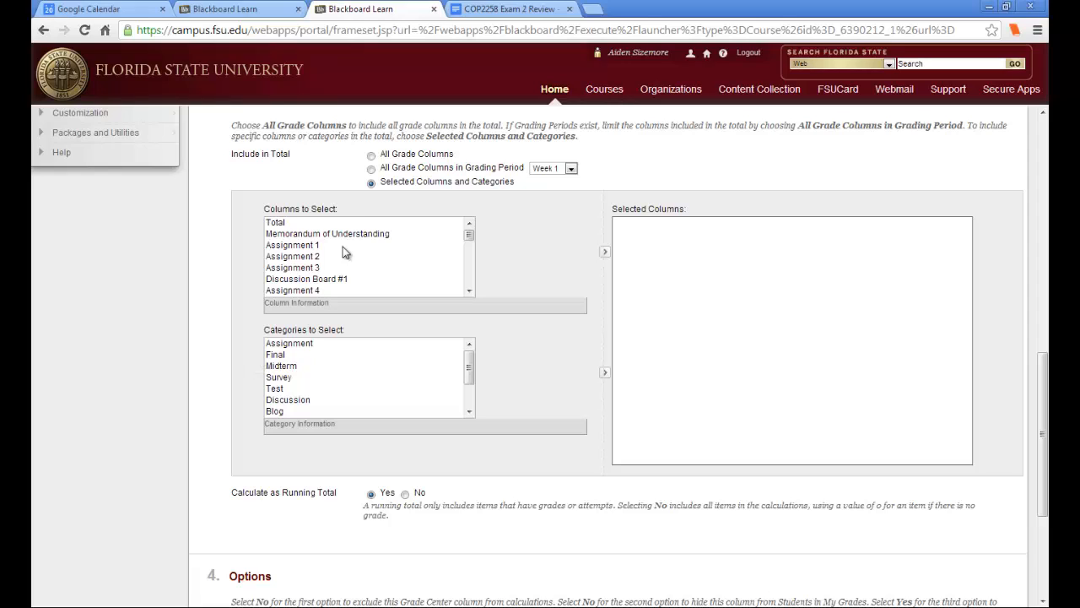
Add Memorandum of Understanding, Assignment 1, Assignment 2, Assignment 3 and Discussion Board #1 to the selected columns
{"action": "left_click", "coordinate": [295, 235]}
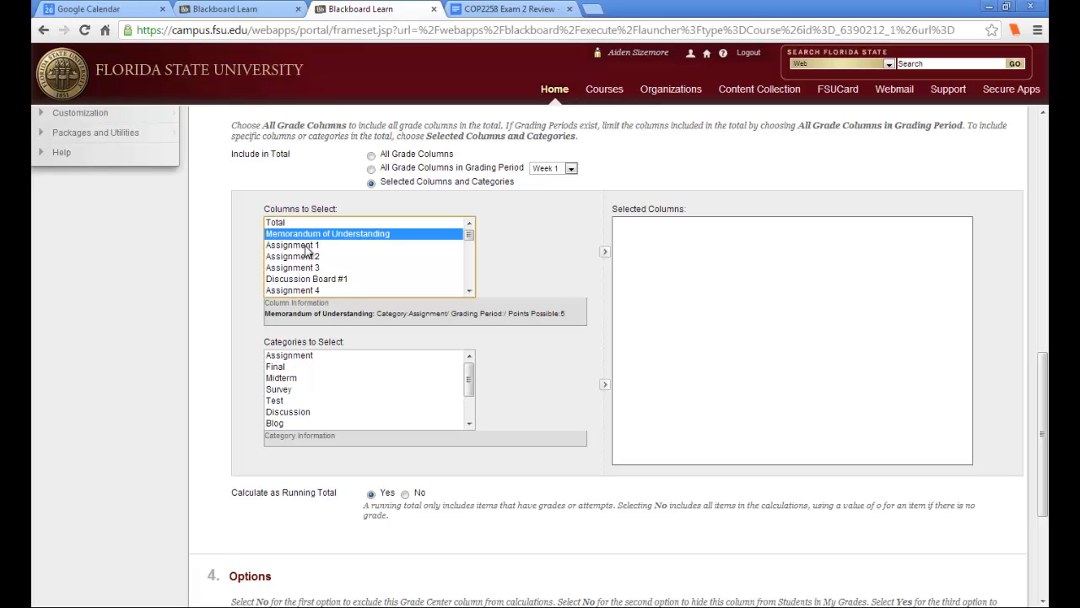
{"action": "left_click", "coordinate": [304, 244], "text": "ctrl"}
{"action": "left_click", "coordinate": [307, 256], "text": "ctrl"}
{"action": "left_click", "coordinate": [311, 268], "text": "ctrl"}
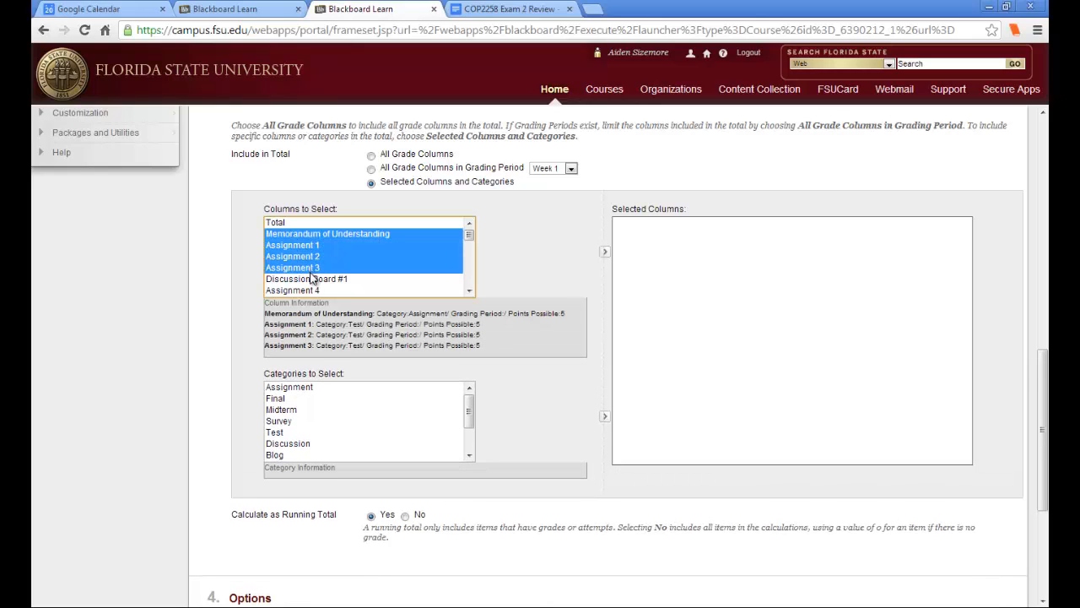
{"action": "left_click", "coordinate": [314, 279], "text": "ctrl"}
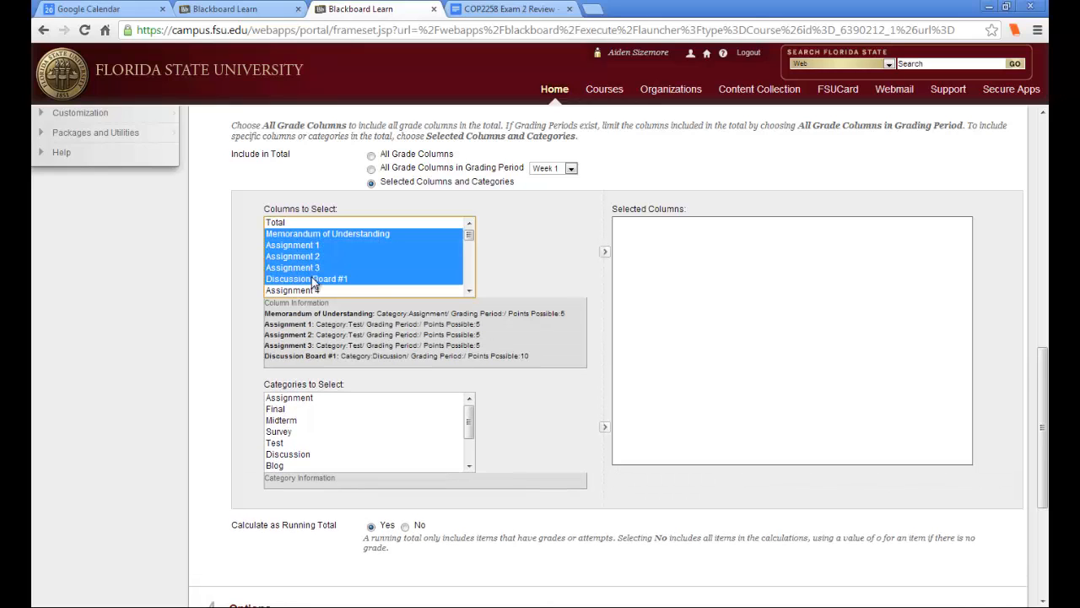
{"action": "left_click", "coordinate": [604, 253]}
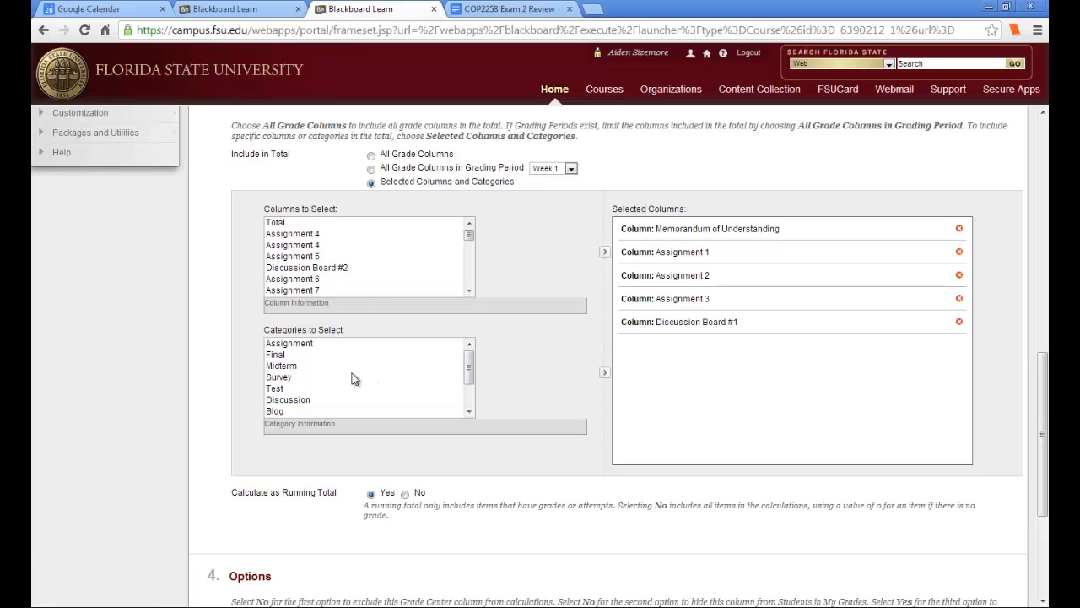
Add the Assignment, Final, Midterm, Survey, Test, Discussion and Blog categories to the total's selection
{"action": "left_click", "coordinate": [306, 347]}
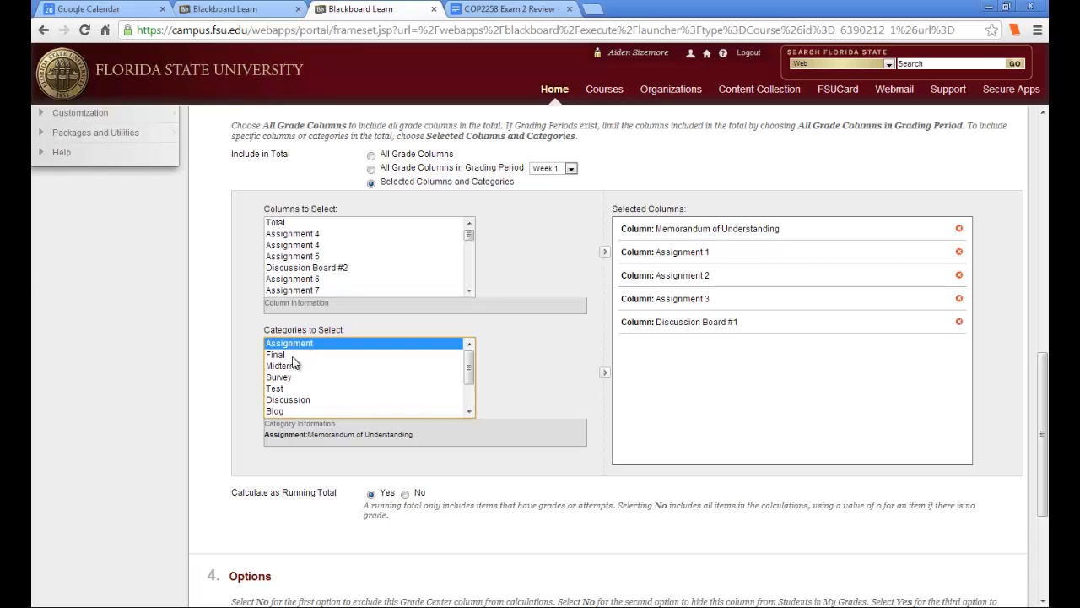
{"action": "left_click", "coordinate": [291, 355], "text": "ctrl"}
{"action": "left_click_drag", "start_coordinate": [292, 367], "coordinate": [302, 412]}
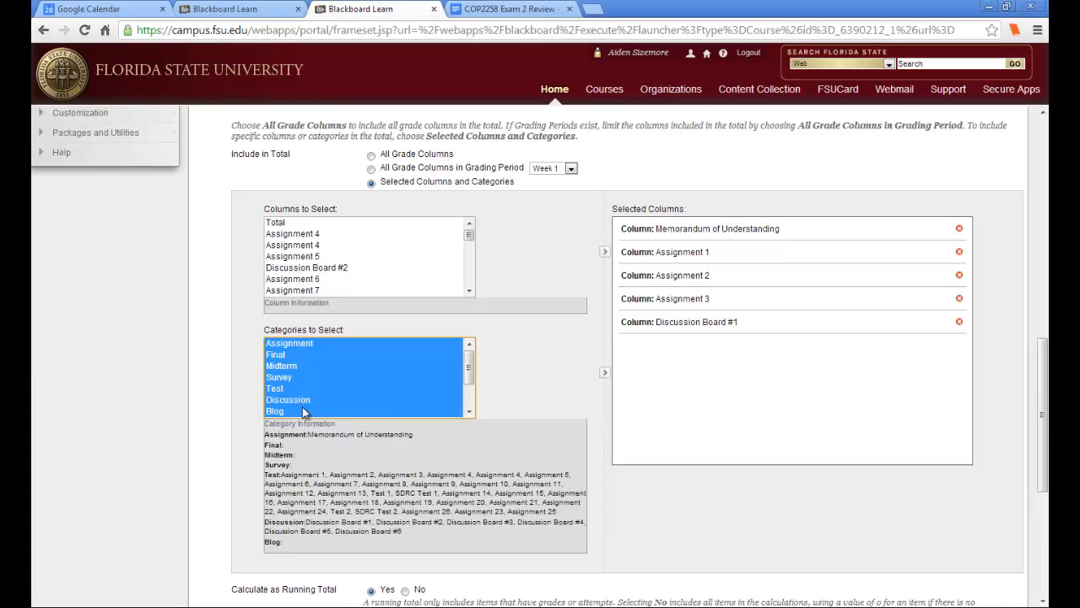
{"action": "left_click", "coordinate": [605, 372]}
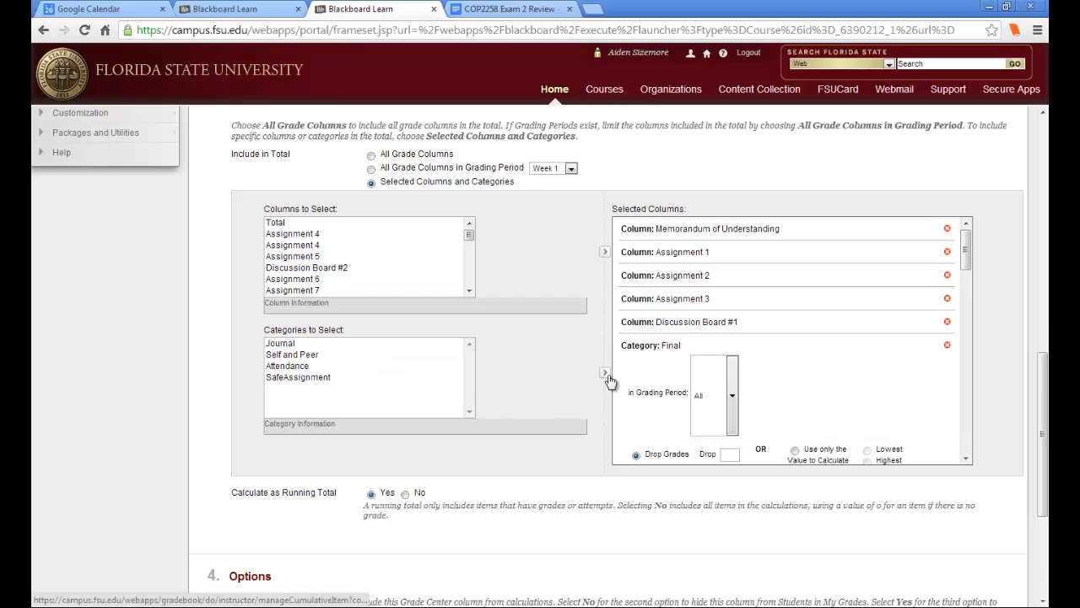
Restrict the Final category in the total to the Week 1 grading period
{"action": "scroll", "coordinate": [644, 403], "scroll_direction": "down", "scroll_amount": 3}
{"action": "scroll", "coordinate": [685, 397], "scroll_direction": "up", "scroll_amount": 3}
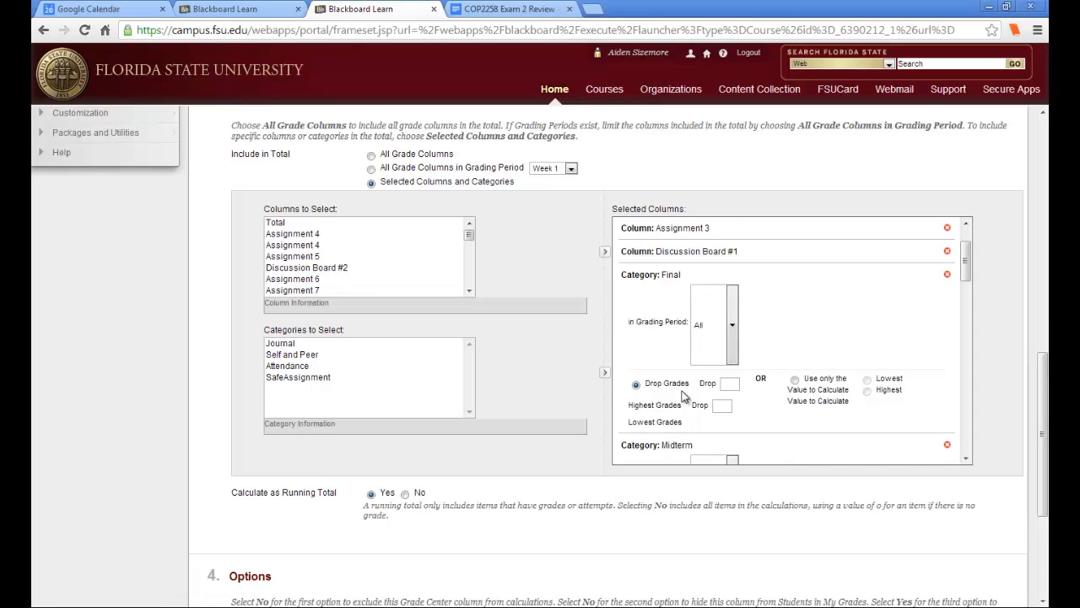
{"action": "scroll", "coordinate": [662, 381], "scroll_direction": "down", "scroll_amount": 3}
{"action": "scroll", "coordinate": [723, 381], "scroll_direction": "up", "scroll_amount": 5}
{"action": "left_click_drag", "start_coordinate": [968, 269], "coordinate": [970, 281]}
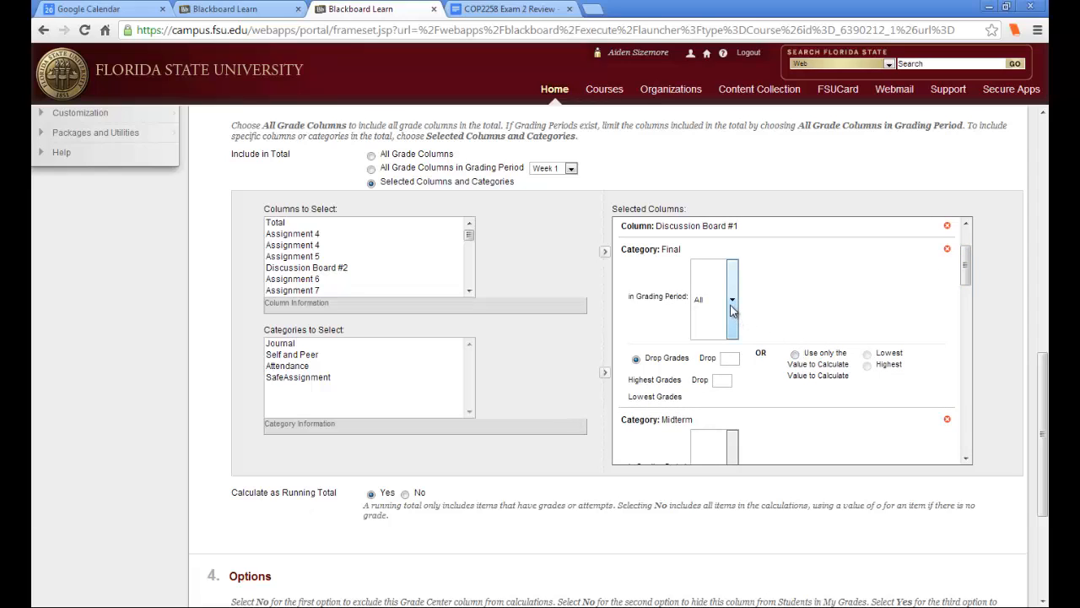
{"action": "left_click", "coordinate": [731, 301]}
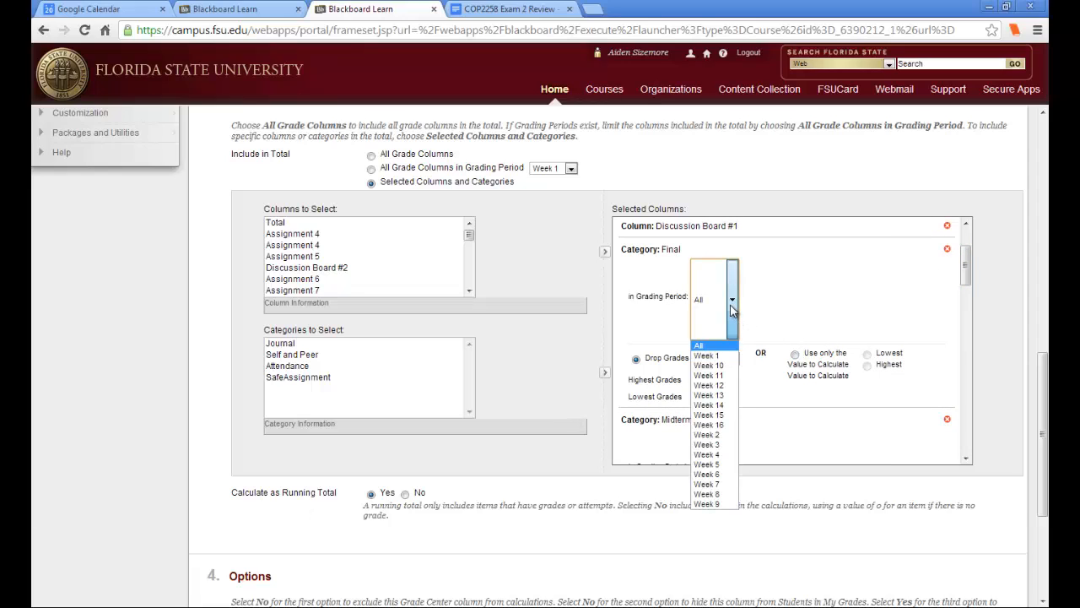
{"action": "left_click", "coordinate": [707, 355]}
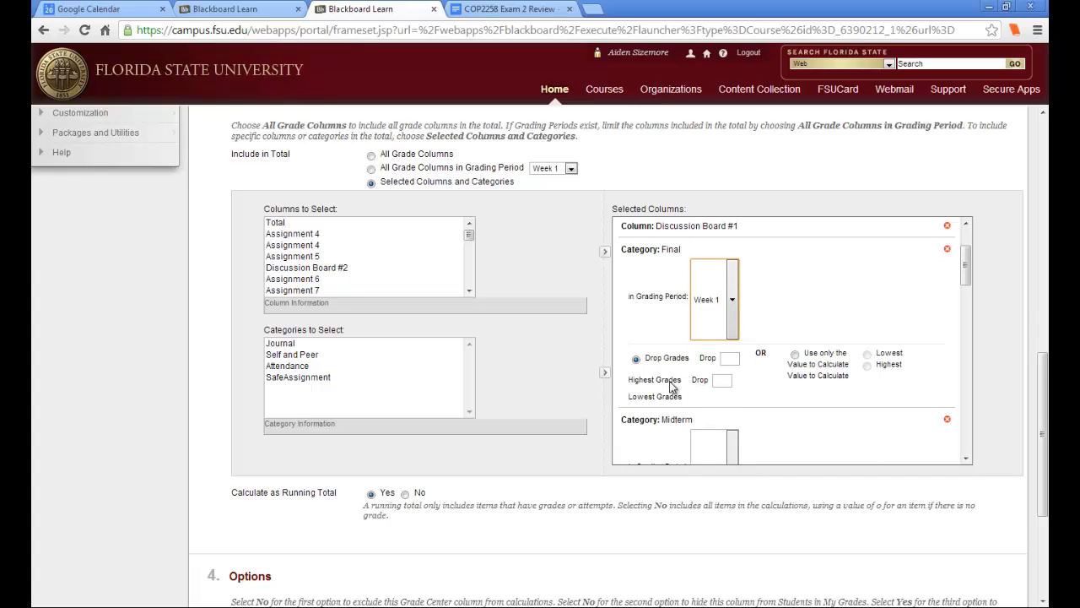
Drop 1 highest grade and 1 lowest grade from the Final category
{"action": "left_click", "coordinate": [735, 358]}
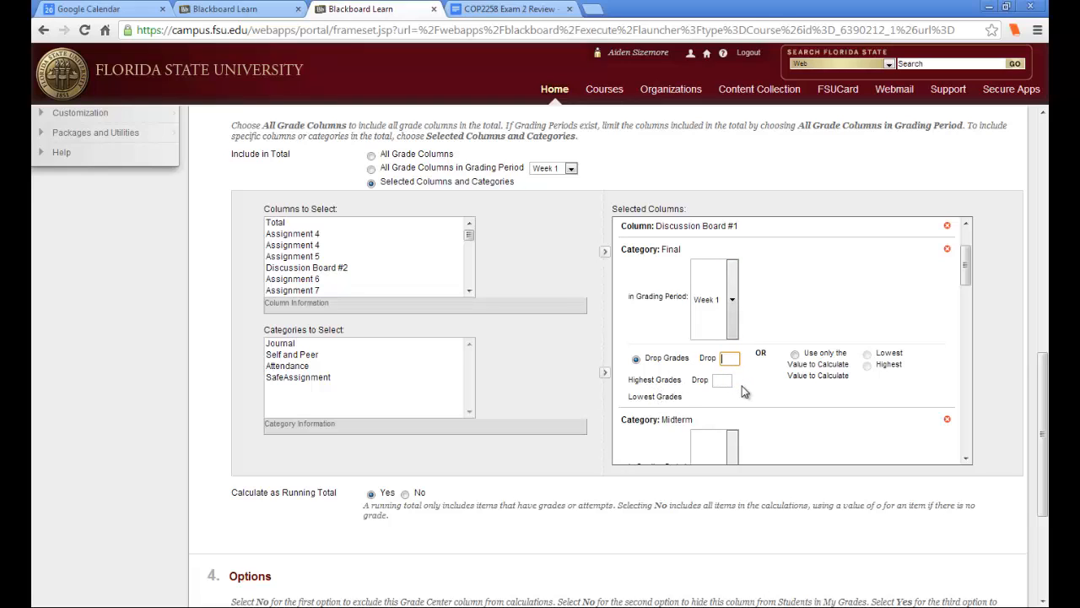
{"action": "type", "text": "1"}
{"action": "left_click", "coordinate": [724, 380]}
{"action": "left_click", "coordinate": [796, 387]}
{"action": "scroll", "coordinate": [797, 393], "scroll_direction": "down", "scroll_amount": 1}
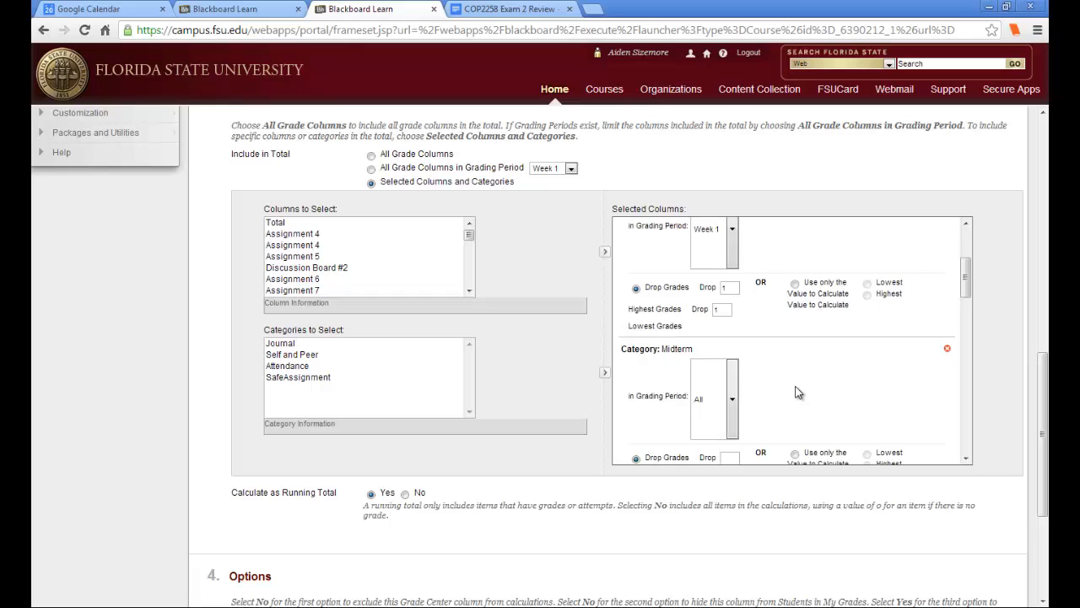
{"action": "scroll", "coordinate": [798, 393], "scroll_direction": "down", "scroll_amount": 1}
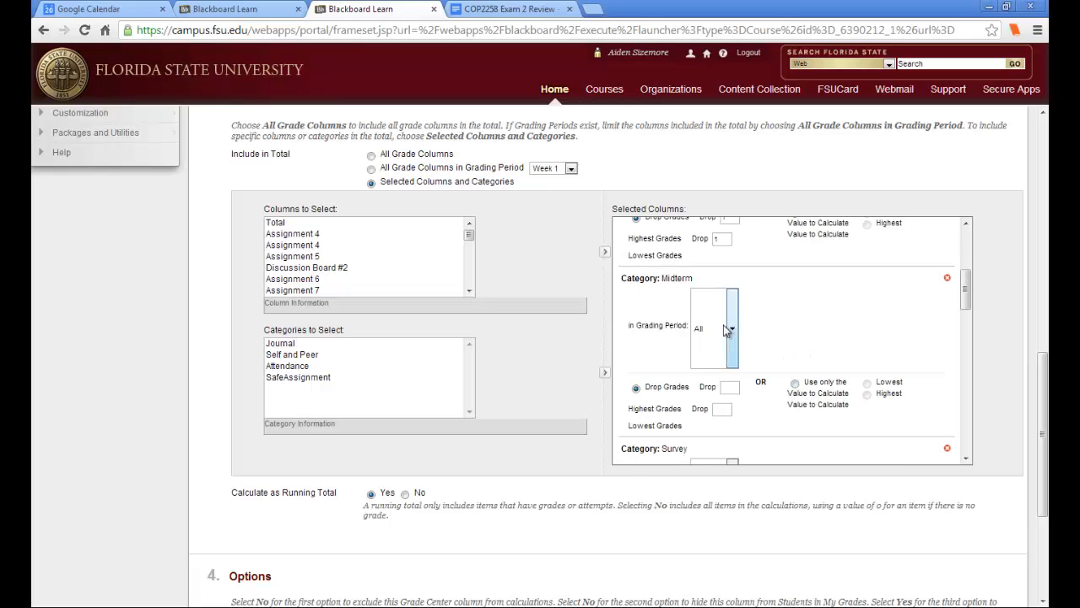
Examine the remaining selected categories' grading period and drop settings, the Calculate as Running Total setting and its explanation
{"action": "scroll", "coordinate": [802, 359], "scroll_direction": "down", "scroll_amount": 3}
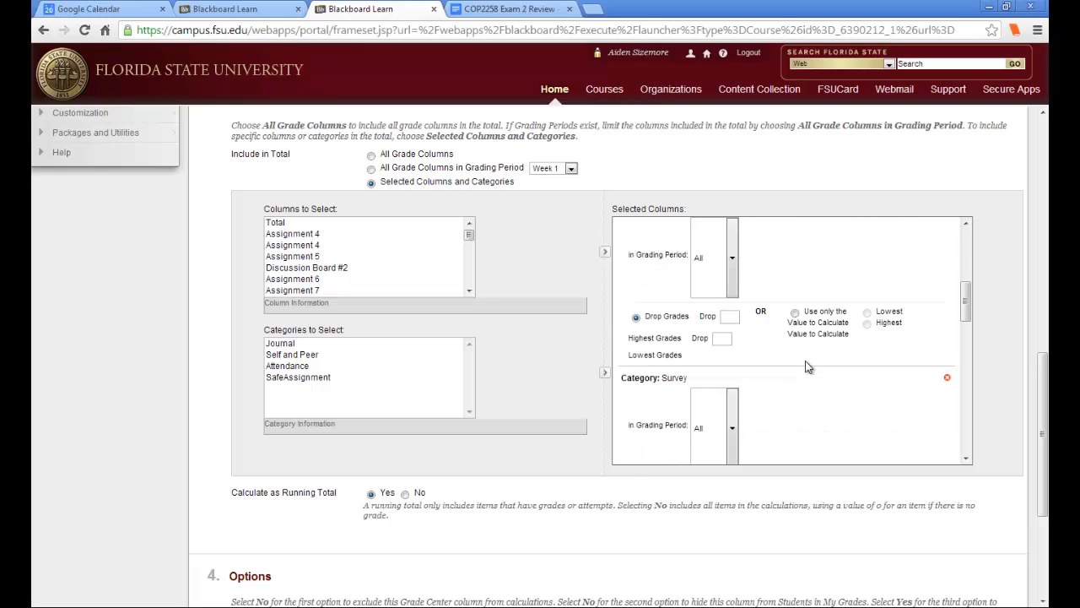
{"action": "scroll", "coordinate": [806, 366], "scroll_direction": "down", "scroll_amount": 3}
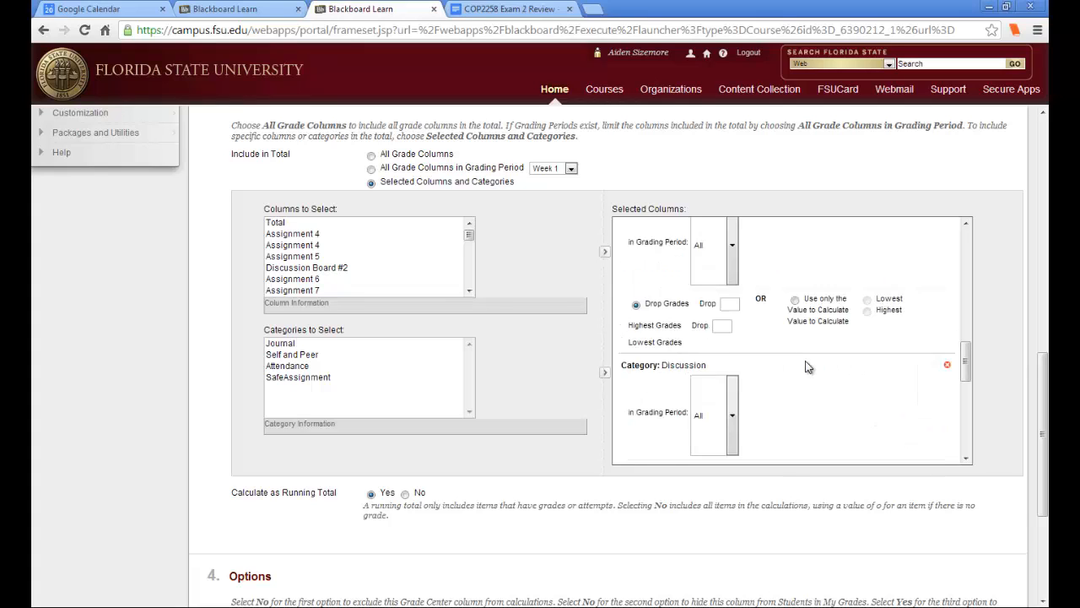
{"action": "scroll", "coordinate": [806, 365], "scroll_direction": "down", "scroll_amount": 2}
{"action": "left_click", "coordinate": [512, 504]}
{"action": "scroll", "coordinate": [518, 504], "scroll_direction": "down", "scroll_amount": 2}
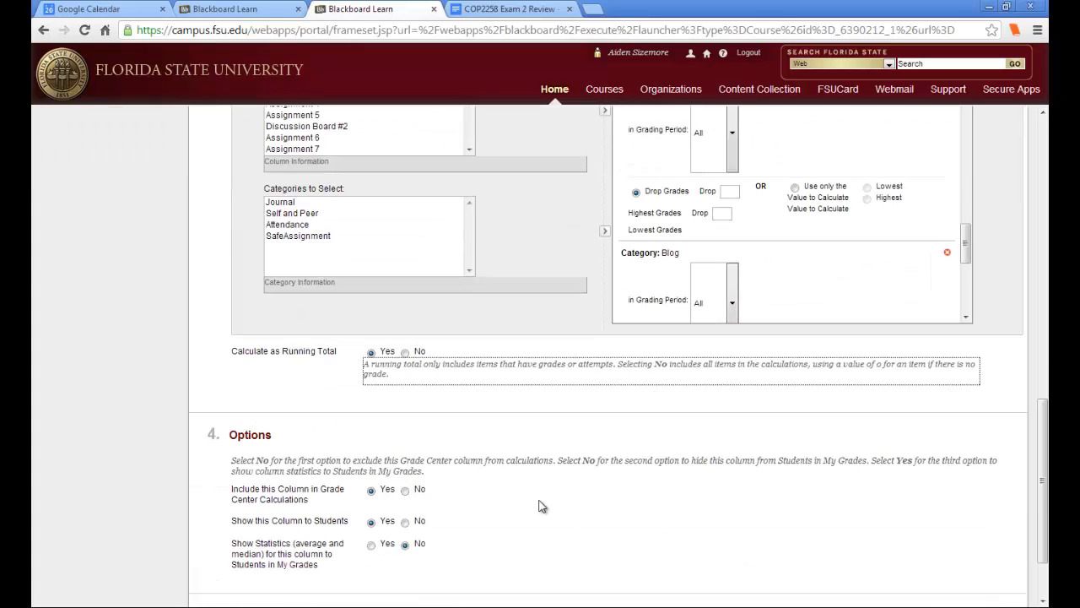
{"action": "scroll", "coordinate": [542, 506], "scroll_direction": "down", "scroll_amount": 1}
{"action": "scroll", "coordinate": [515, 505], "scroll_direction": "up", "scroll_amount": 1}
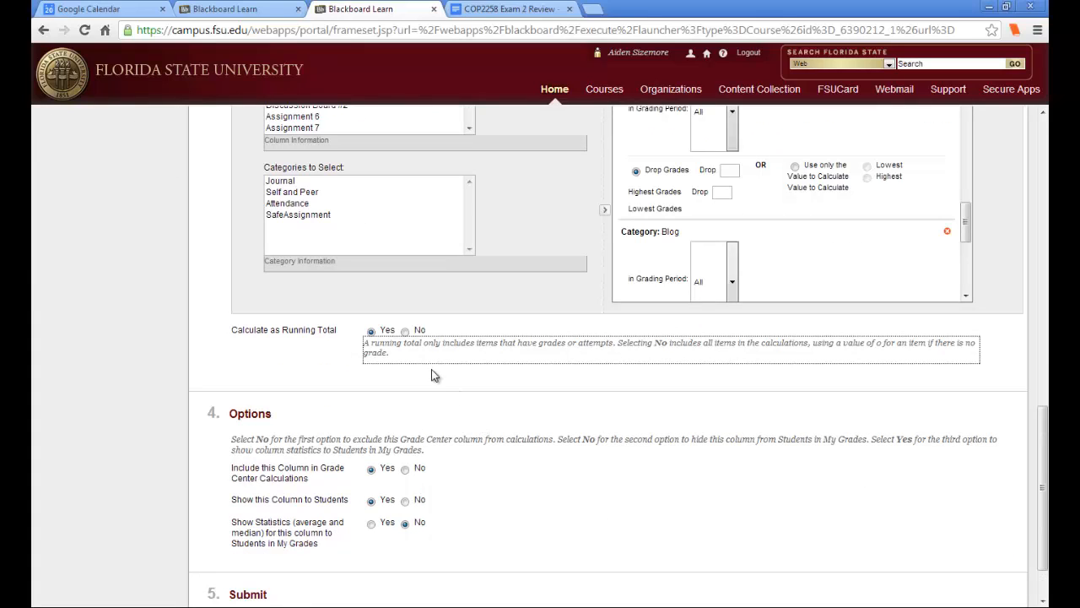
{"action": "left_click", "coordinate": [297, 366]}
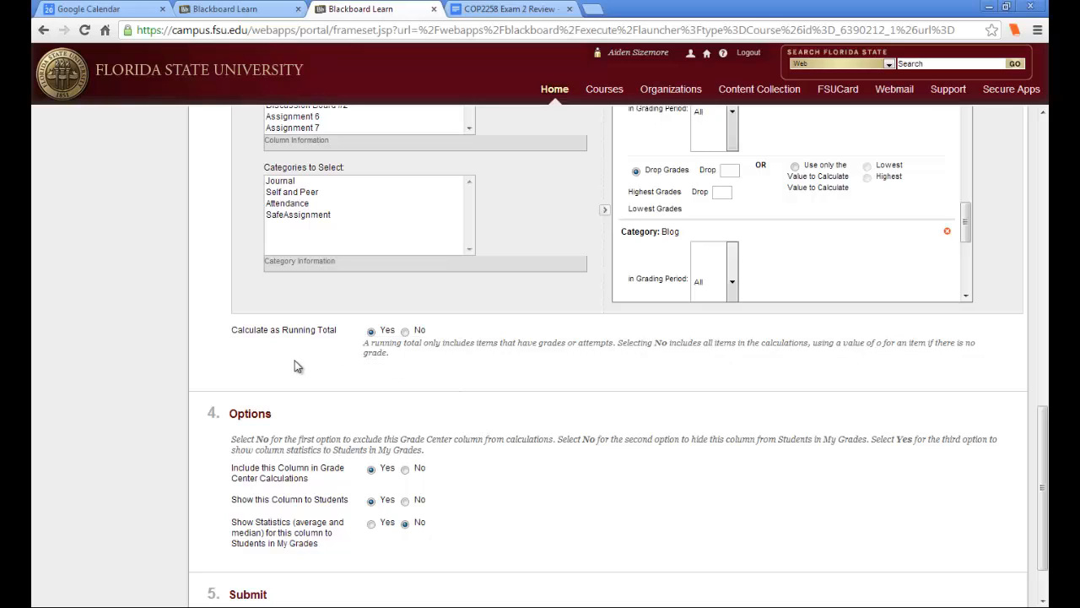
{"action": "left_click", "coordinate": [429, 362]}
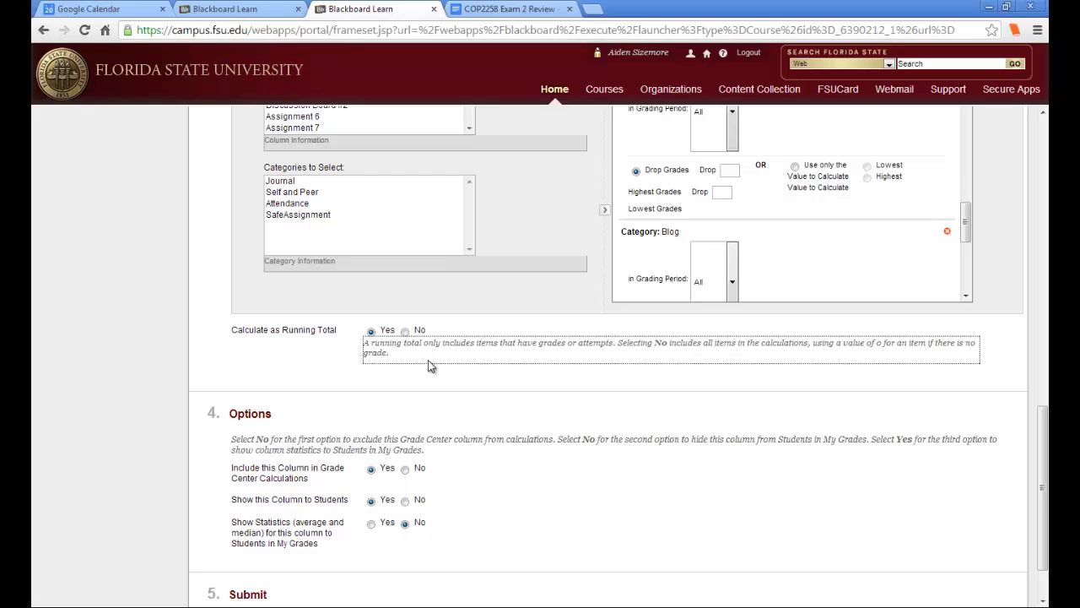
Submit the total column with its current display options and locate the last columns in the Full Grade Center
{"action": "scroll", "coordinate": [431, 364], "scroll_direction": "down", "scroll_amount": 1}
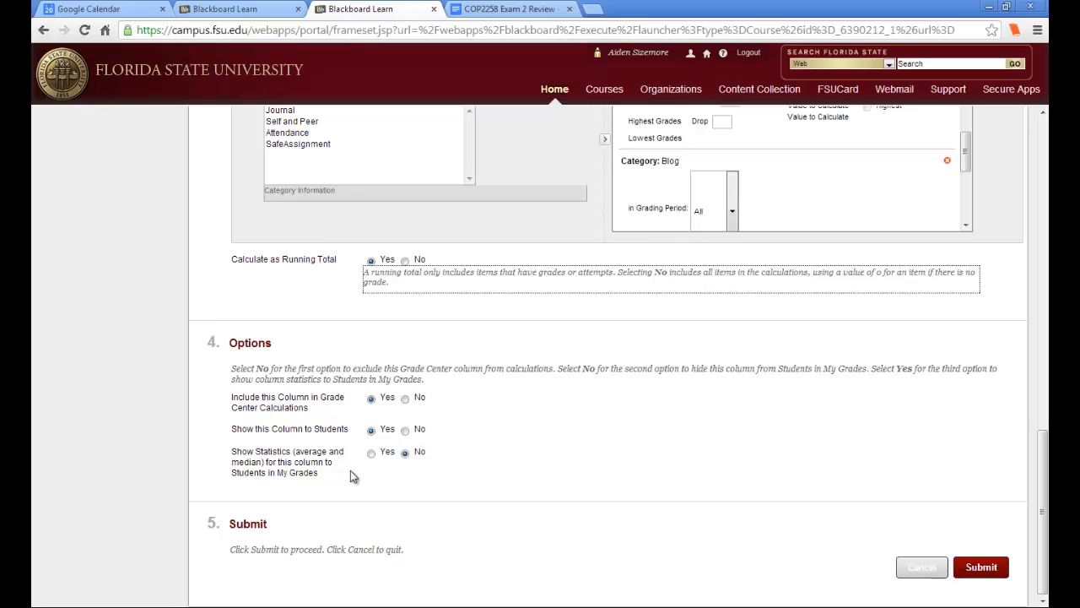
{"action": "left_click", "coordinate": [991, 572]}
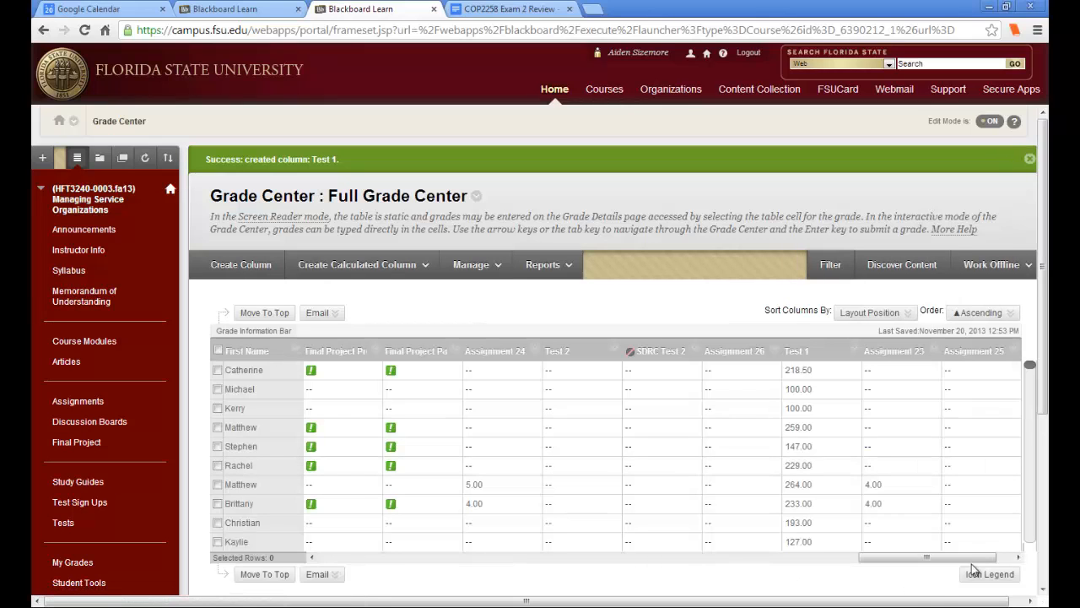
{"action": "left_click_drag", "start_coordinate": [983, 559], "coordinate": [1002, 564]}
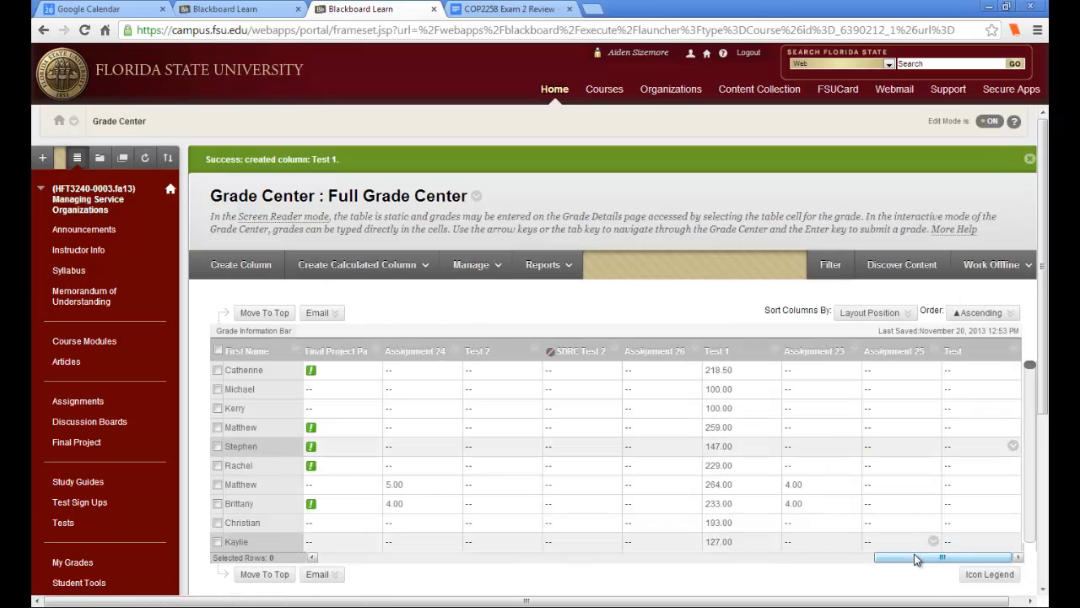